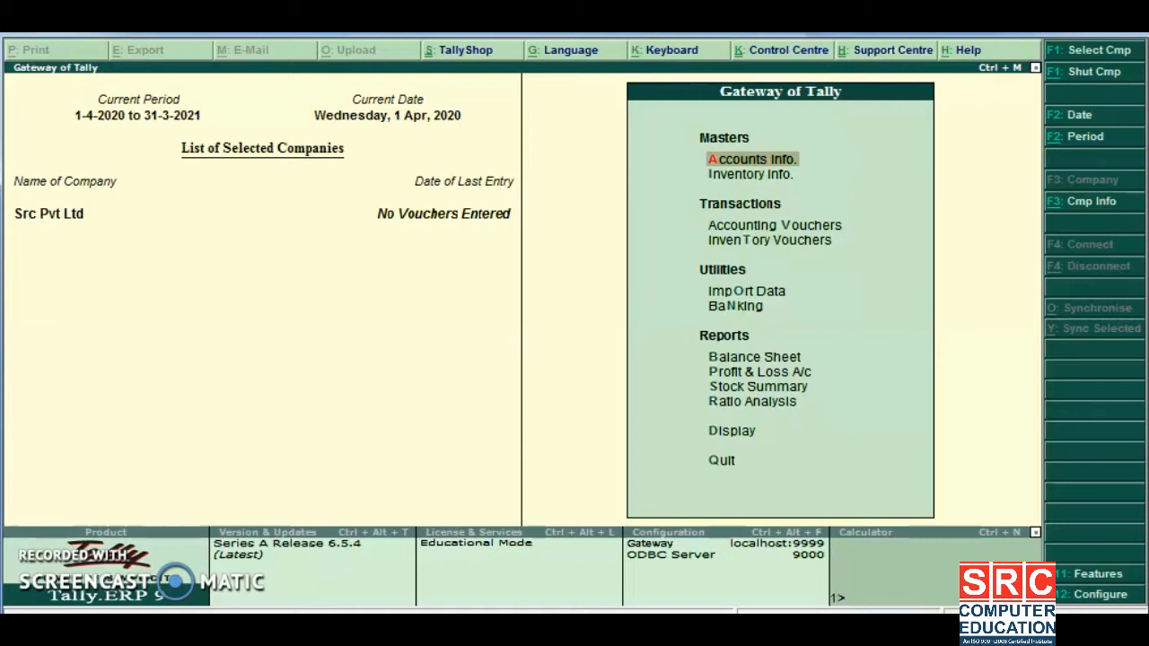
Step: Enable "Maintain budgets and controls" in the company's accounting features and return to the Gateway of Tally
{"action": "key", "text": "F11"}
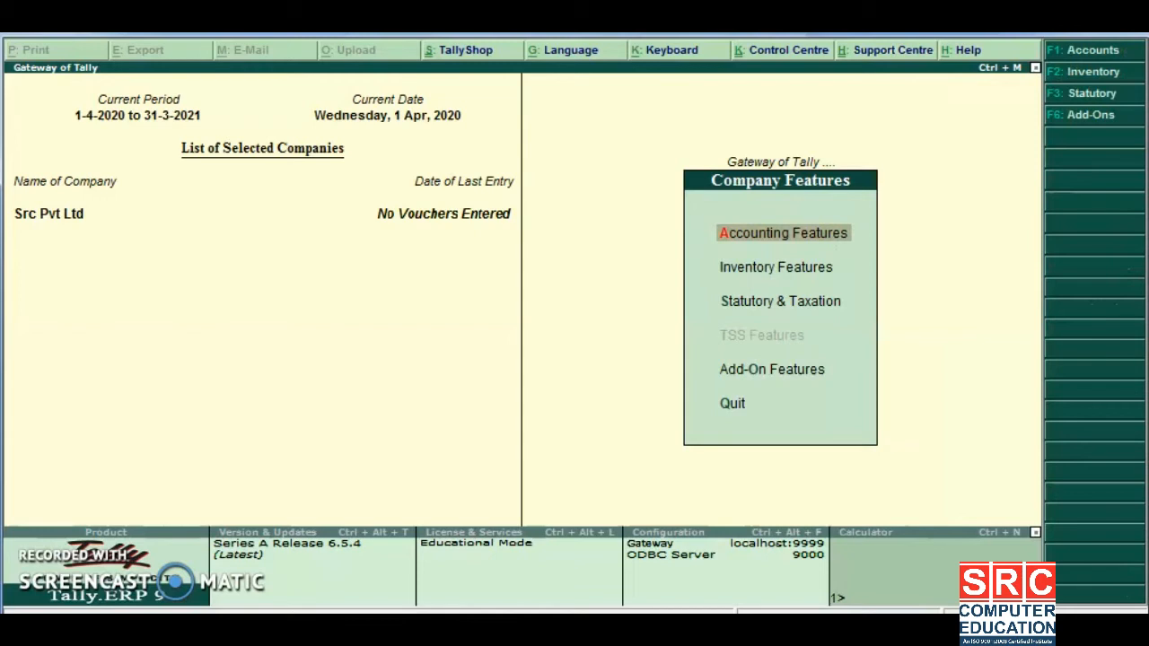
{"action": "key", "text": "Return"}
{"action": "key", "text": "Return"}
{"action": "key", "text": "Return"}
{"action": "key", "text": "Return"}
{"action": "key", "text": "Return"}
{"action": "key", "text": "Return"}
{"action": "key", "text": "Return"}
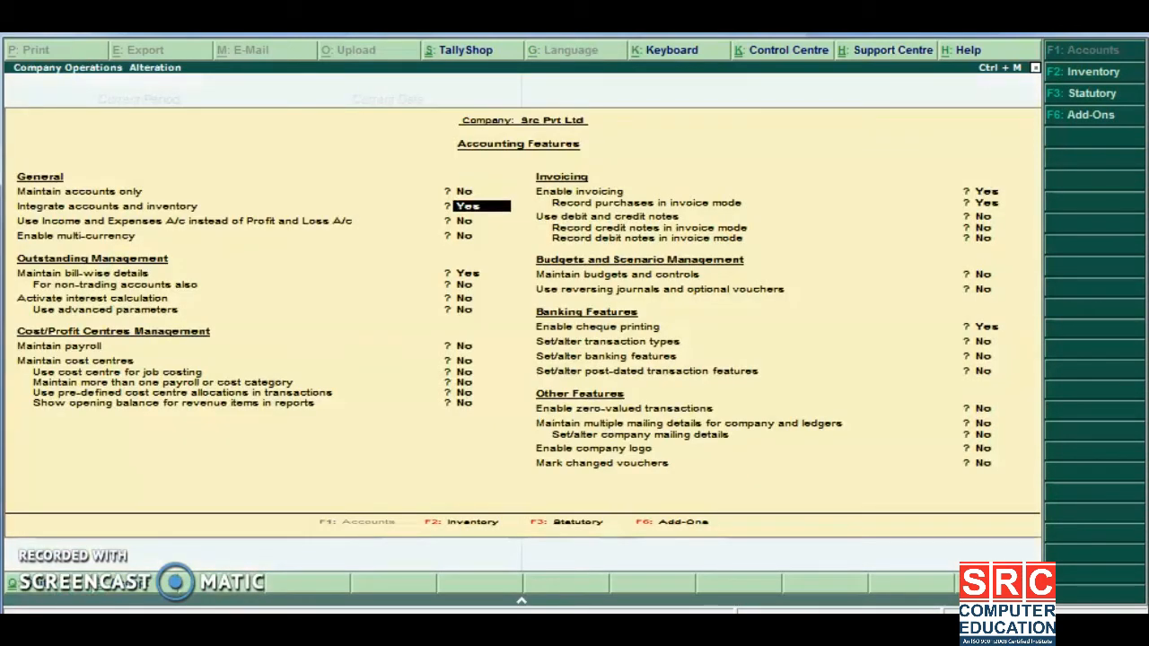
{"action": "key", "text": "Return"}
{"action": "key", "text": "Return"}
{"action": "key", "text": "Return"}
{"action": "key", "text": "Return"}
{"action": "key", "text": "Return"}
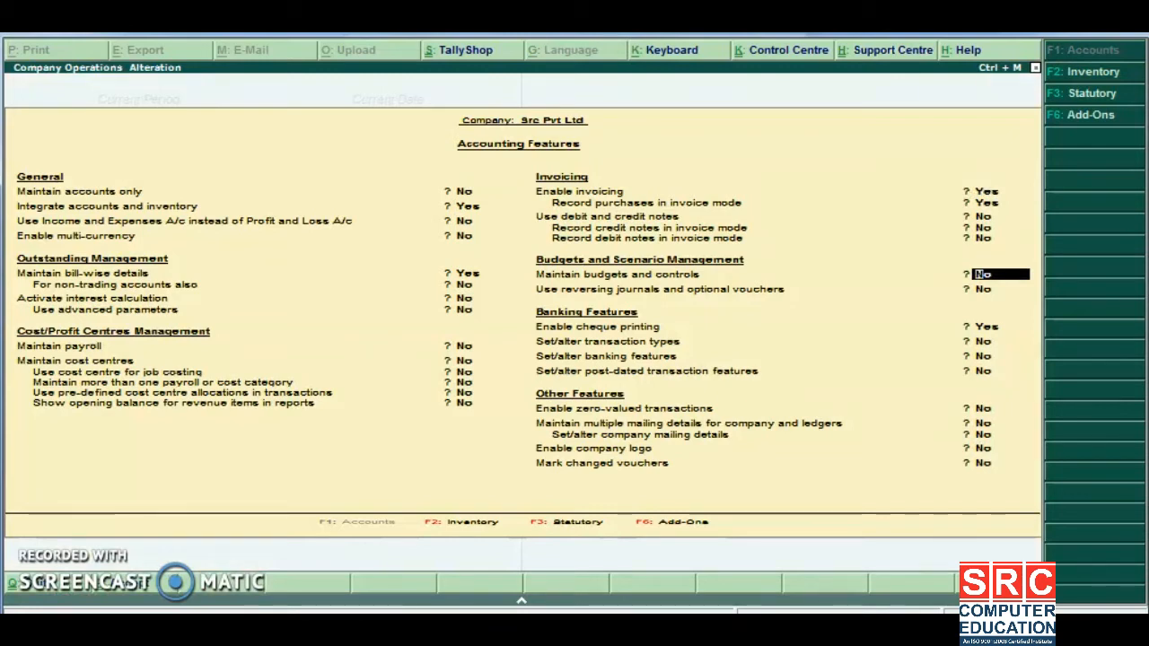
{"action": "type", "text": "y"}
{"action": "key", "text": "Return"}
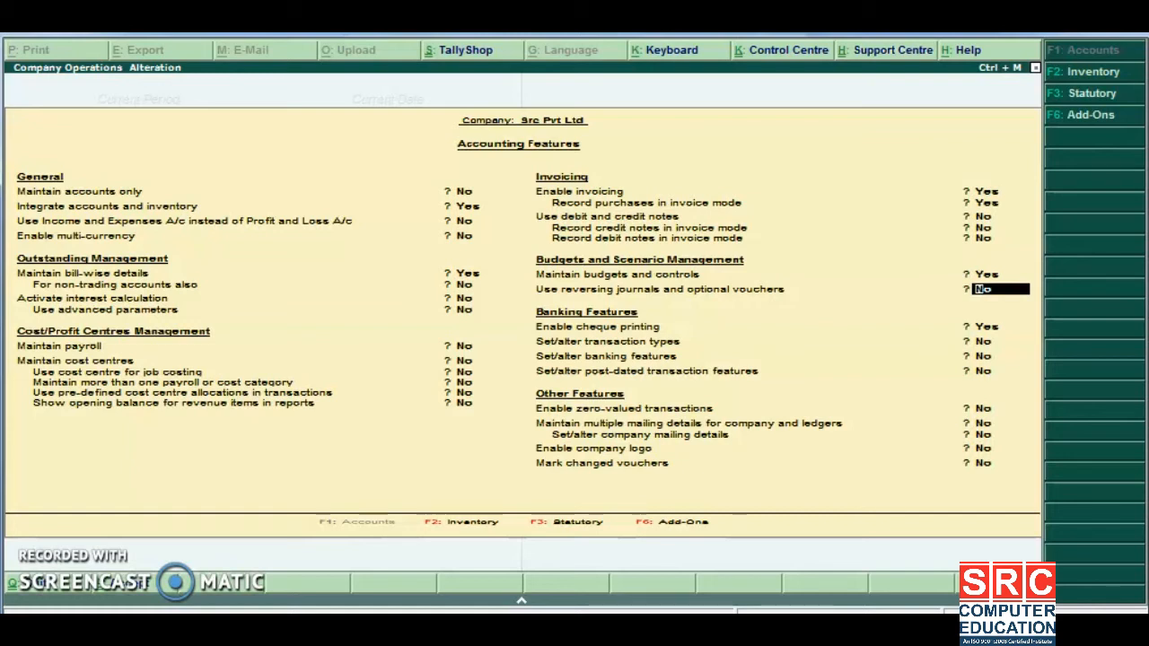
{"action": "key", "text": "Escape"}
{"action": "key", "text": "Escape"}
{"action": "key", "text": "Escape"}
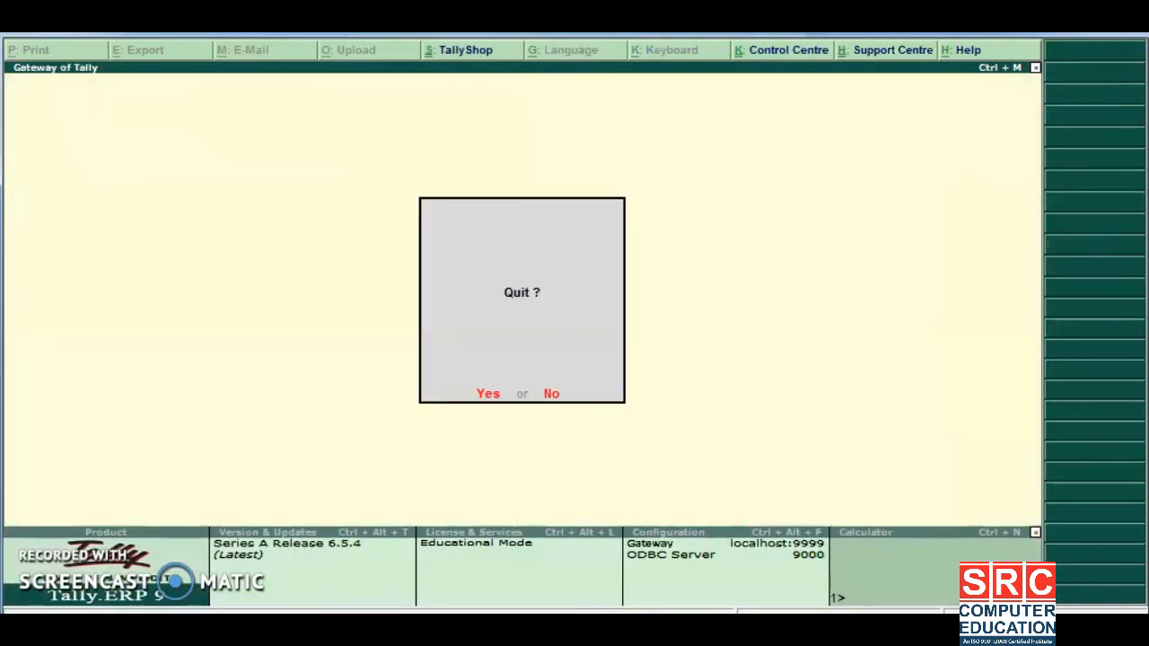
{"action": "key", "text": "n"}
Step: Check the Accounts Info. masters for the Budgets option
{"action": "key", "text": "Return"}
{"action": "key", "text": "Down"}
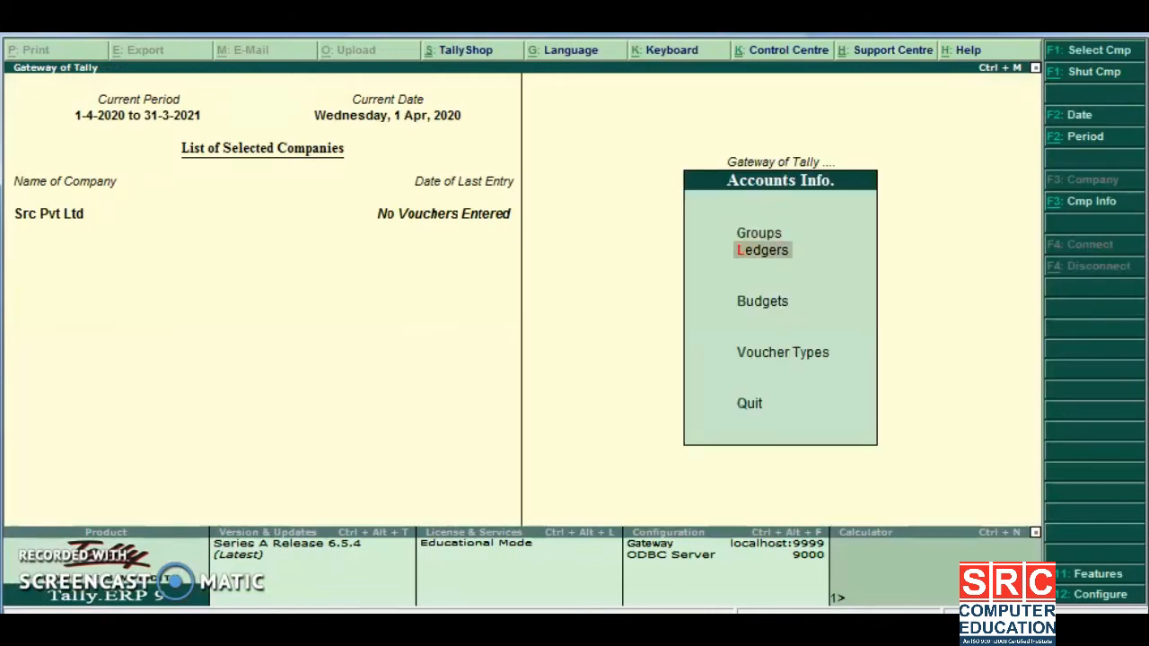
{"action": "key", "text": "Down"}
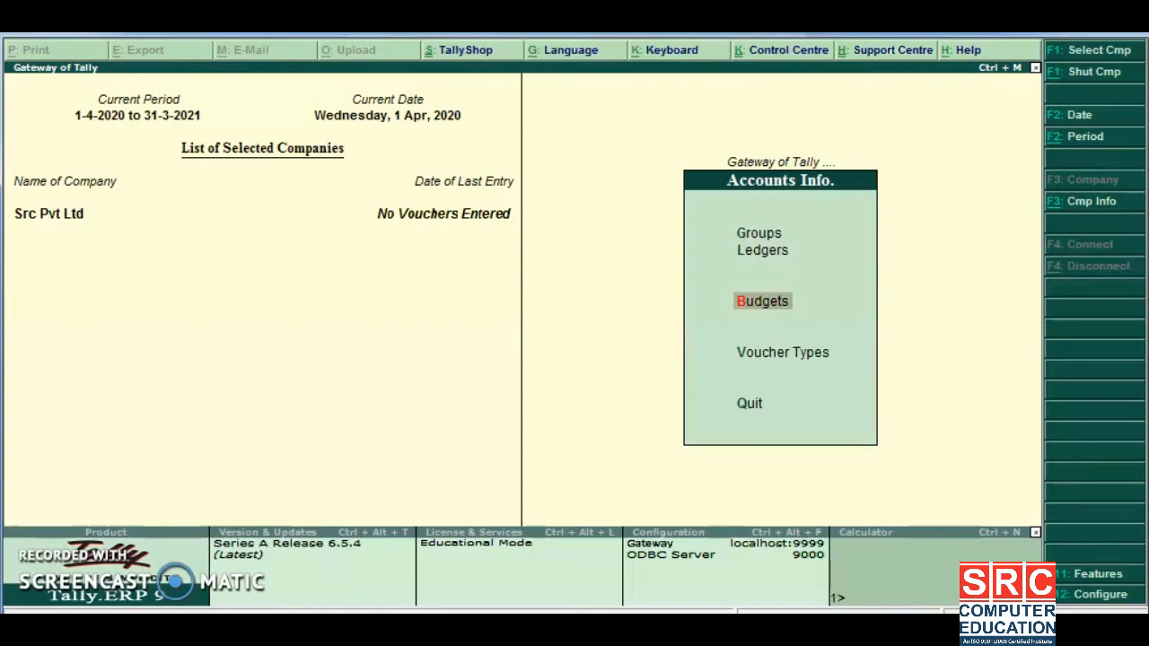
{"action": "key", "text": "Escape"}
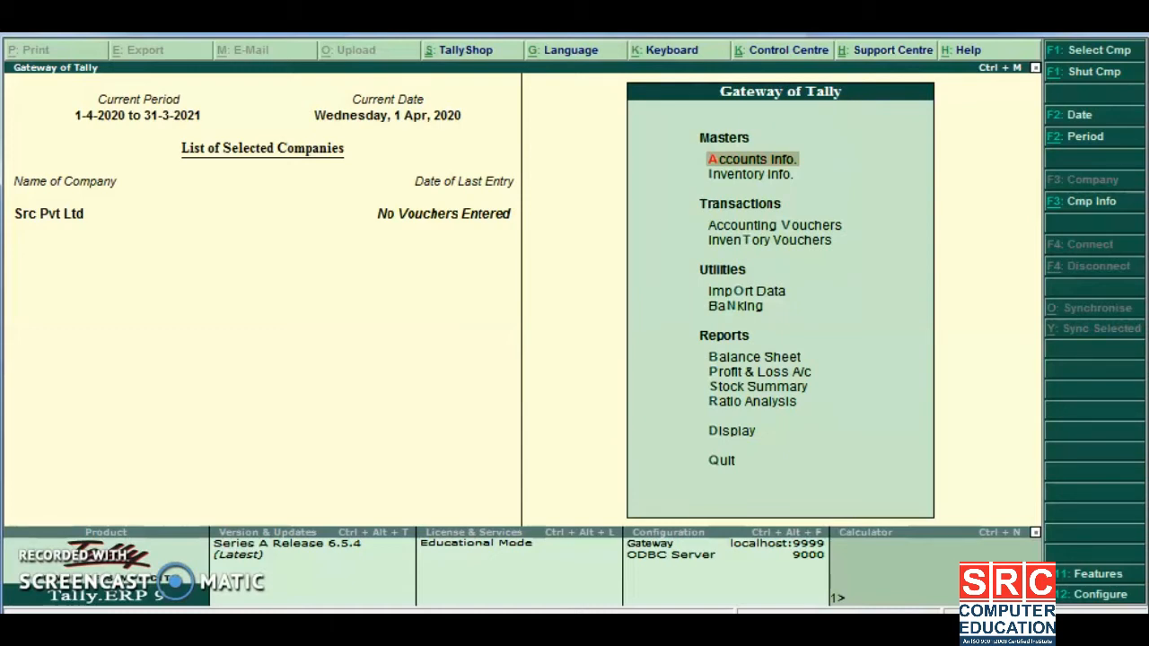
{"action": "key", "text": "Return"}
{"action": "key", "text": "Down"}
{"action": "key", "text": "Down"}
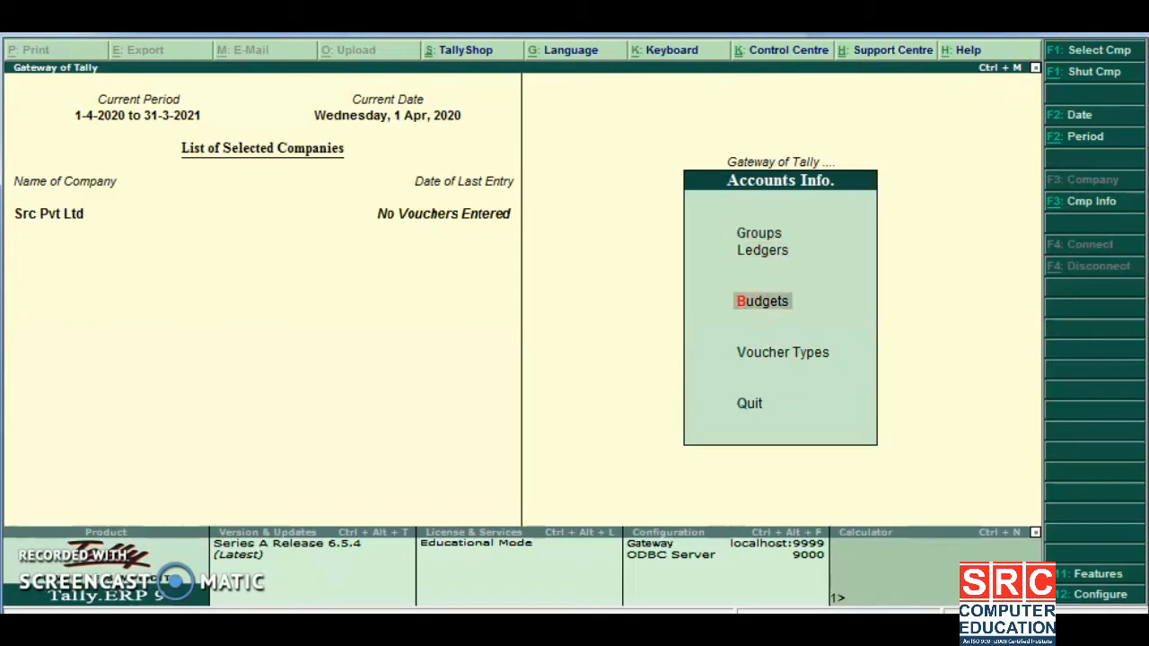
{"action": "key", "text": "Escape"}
Step: Look through the Gateway entries and the report categories available under Display
{"action": "key", "text": "Down"}
{"action": "key", "text": "Down"}
{"action": "key", "text": "Down"}
{"action": "key", "text": "Up"}
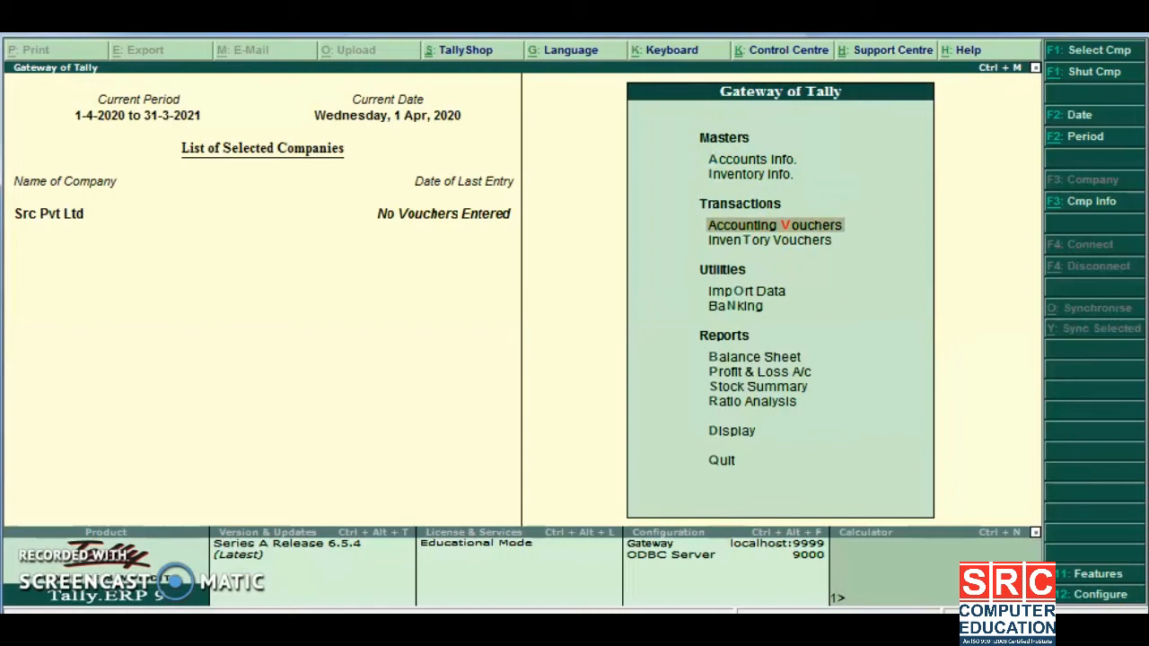
{"action": "key", "text": "Down"}
{"action": "key", "text": "Down"}
{"action": "key", "text": "Down"}
{"action": "key", "text": "Down"}
{"action": "key", "text": "Down"}
{"action": "key", "text": "Down"}
{"action": "key", "text": "Down"}
{"action": "key", "text": "Down"}
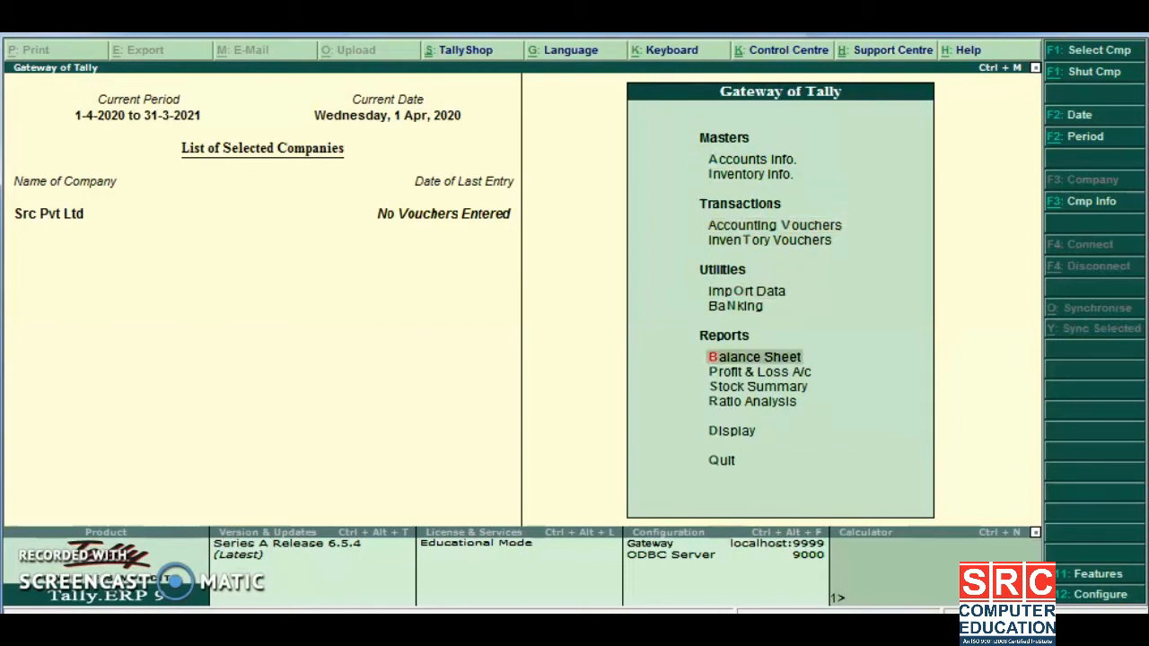
{"action": "key", "text": "Return"}
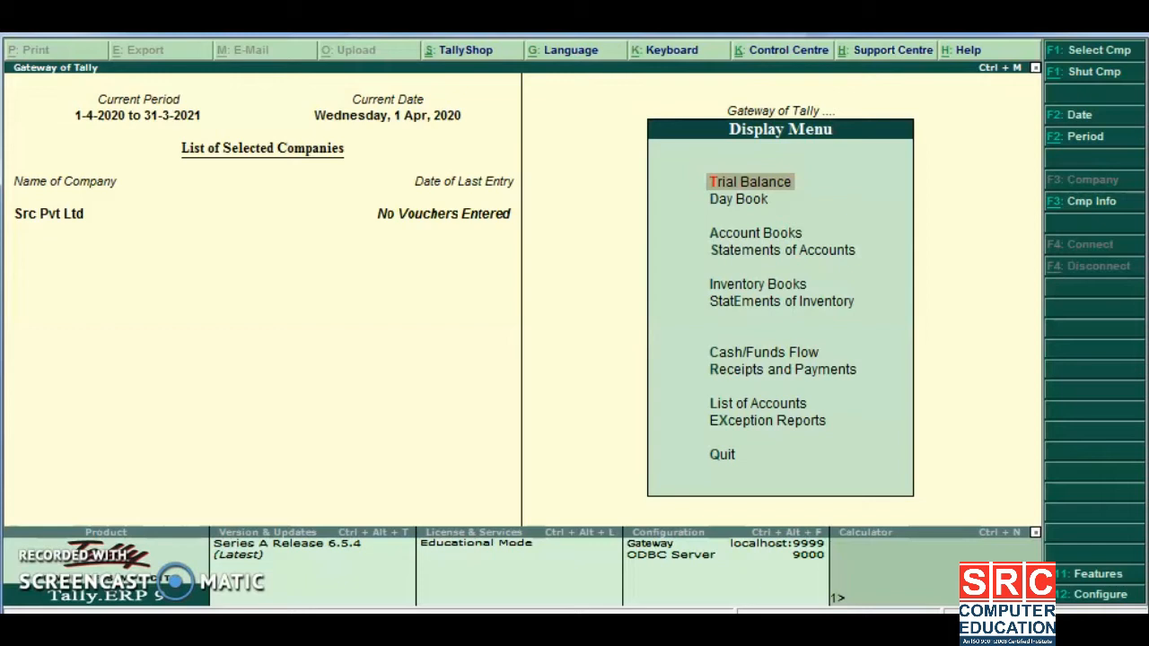
{"action": "key", "text": "Escape"}
{"action": "key", "text": "Escape"}
{"action": "key", "text": "Escape"}
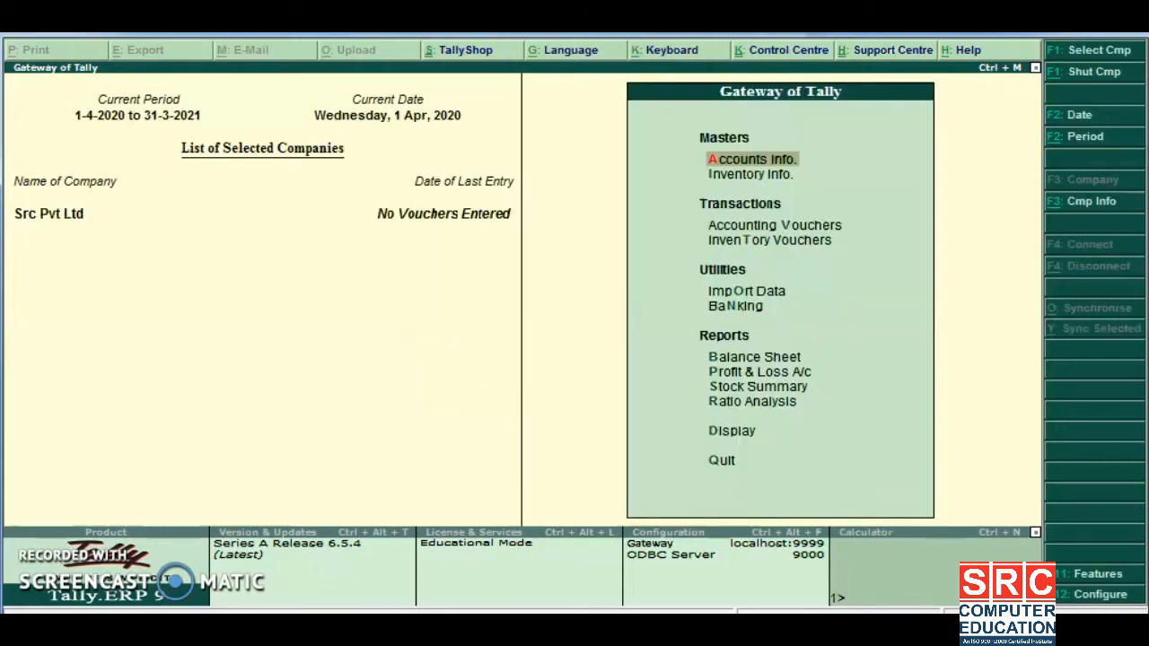
Step: Create a new budget master named SALARY BUDGET under Primary
{"action": "key", "text": "Return"}
{"action": "key", "text": "Down"}
{"action": "key", "text": "Down"}
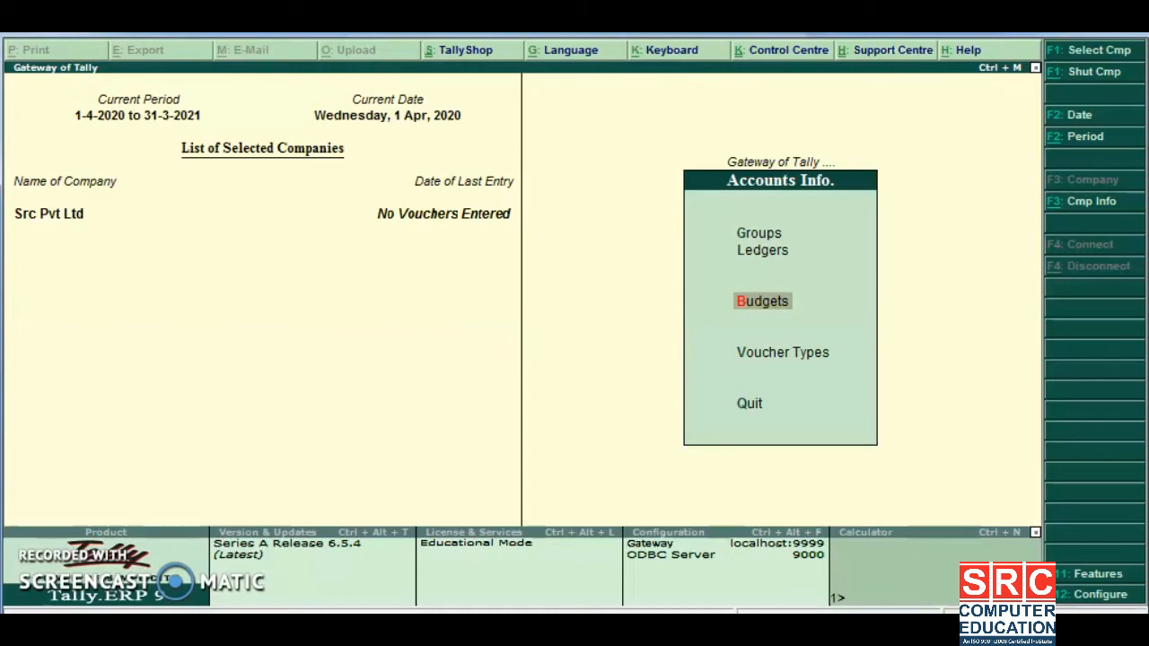
{"action": "key", "text": "Return"}
{"action": "key", "text": "Return"}
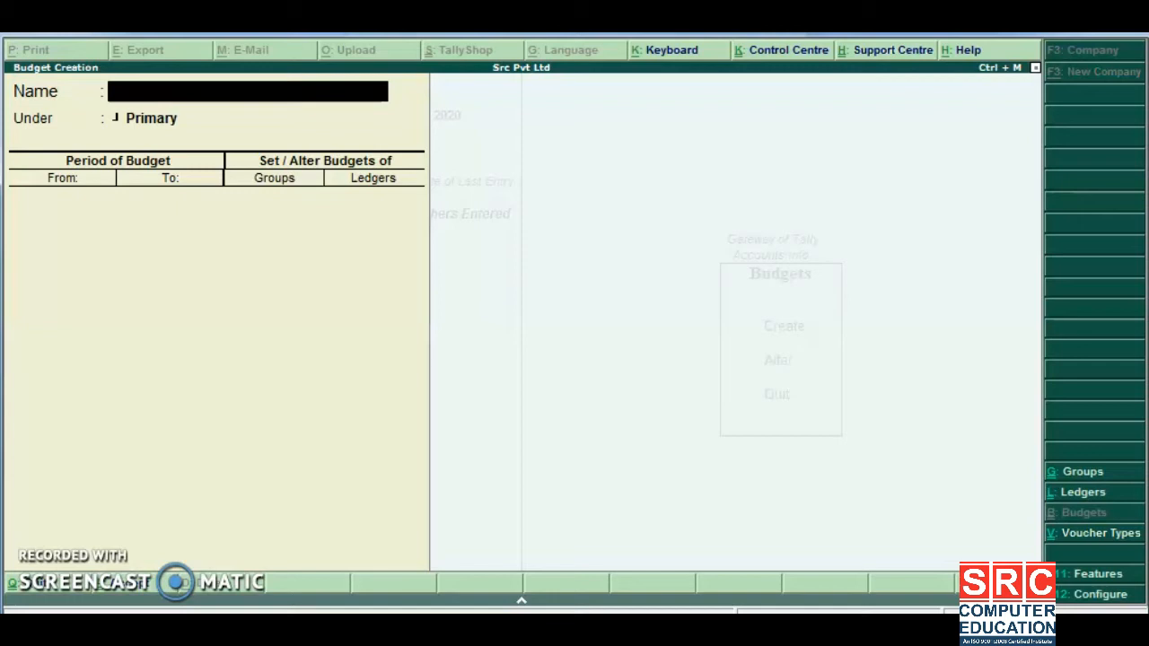
{"action": "type", "text": "SALA"}
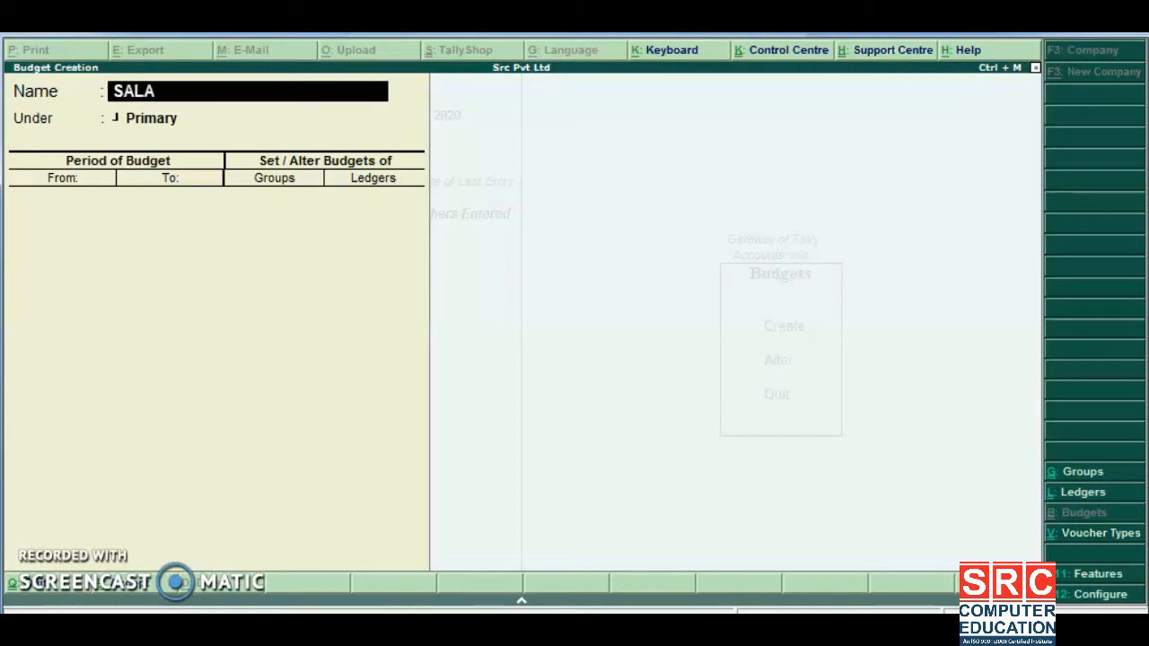
{"action": "type", "text": "RY BUDGET"}
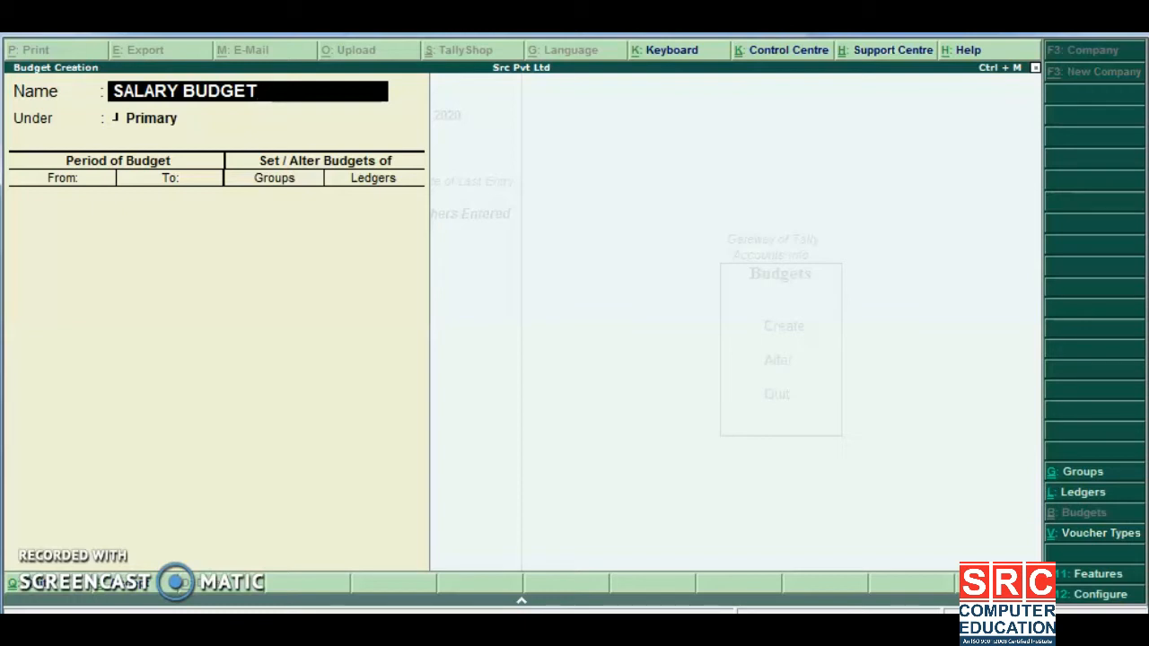
{"action": "key", "text": "Return"}
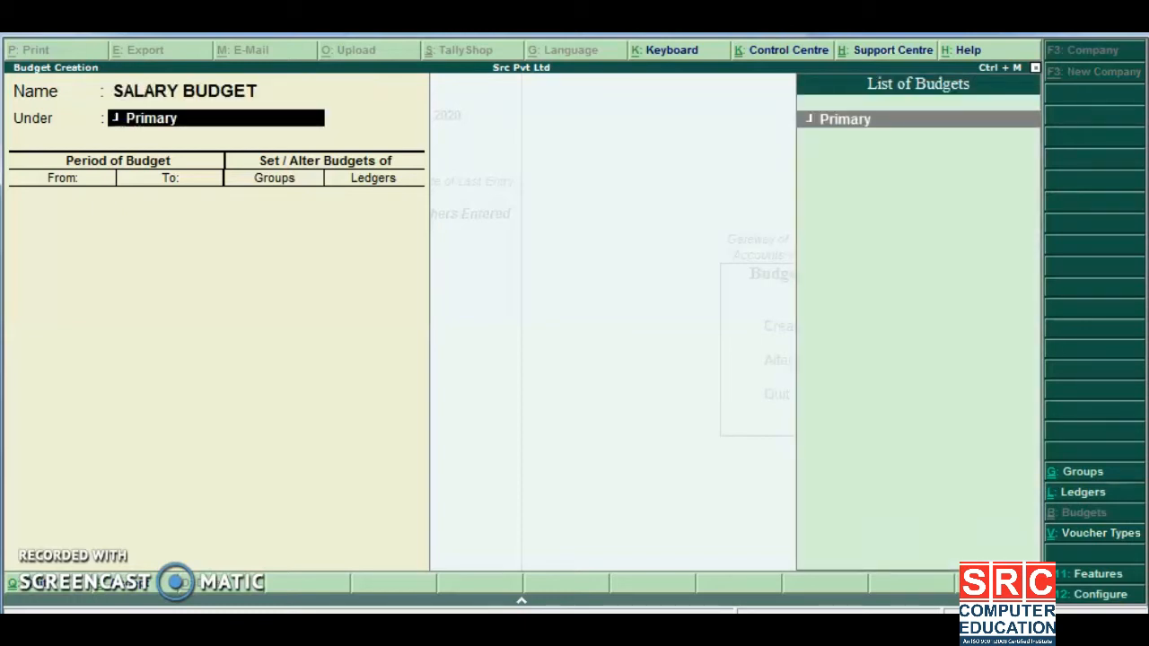
{"action": "key", "text": "Return"}
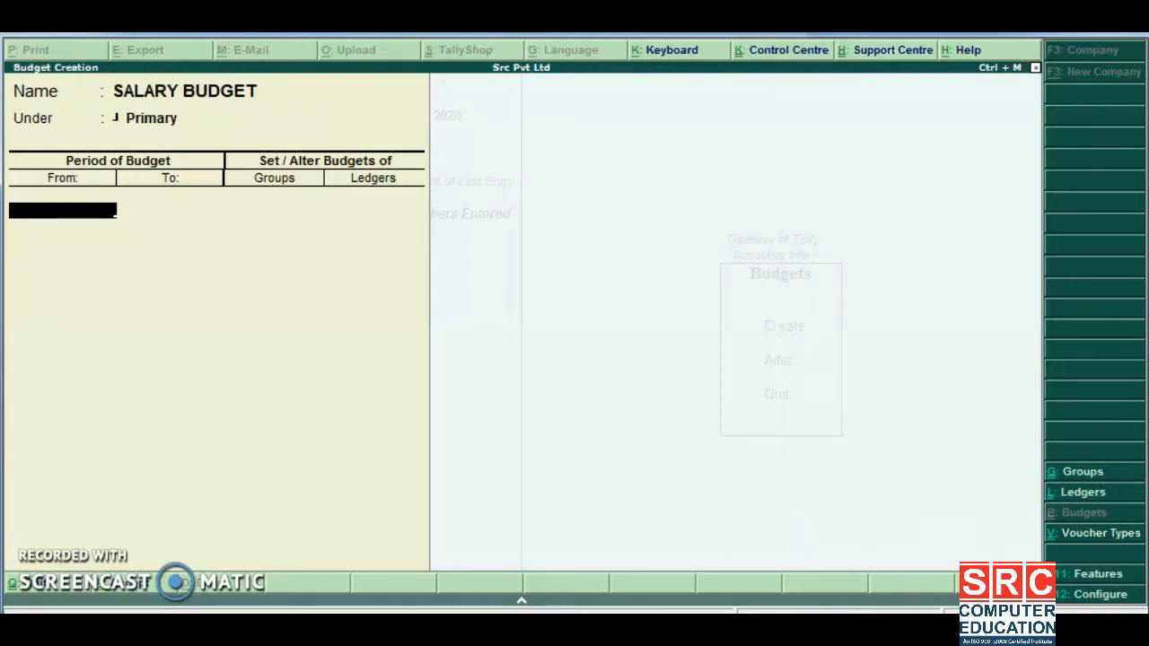
{"action": "type", "text": "14"}
{"action": "type", "text": "1"}
{"action": "type", "text": "9"}
{"action": "key", "text": "Return"}
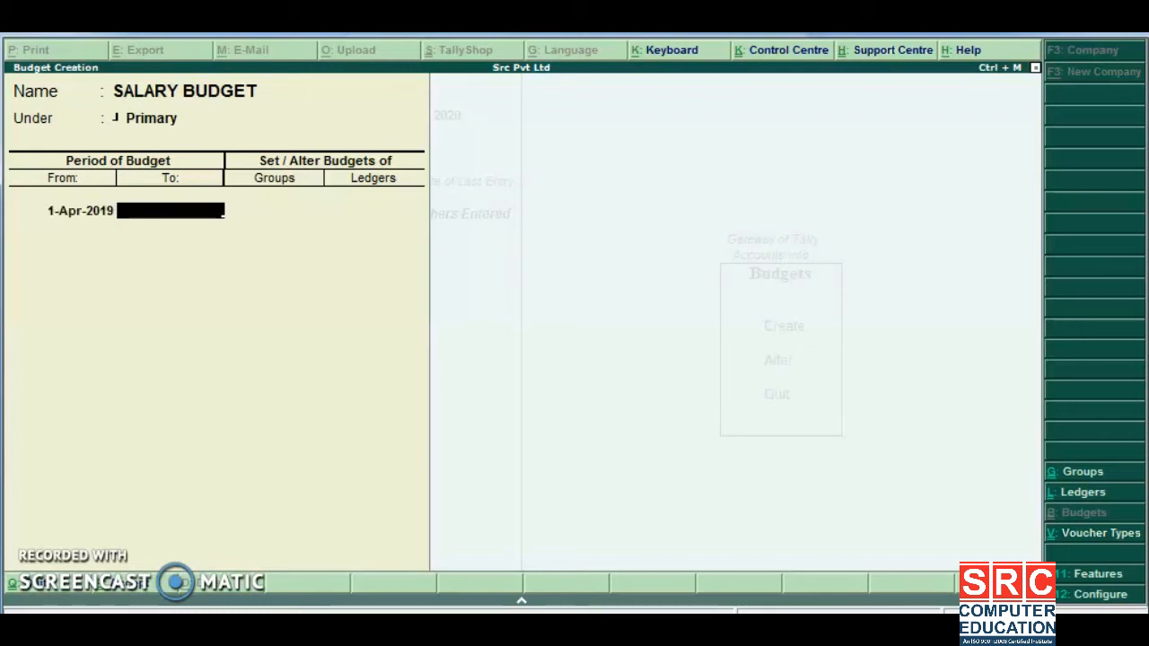
{"action": "key", "text": "BackSpace"}
{"action": "key", "text": "BackSpace"}
{"action": "key", "text": "Return"}
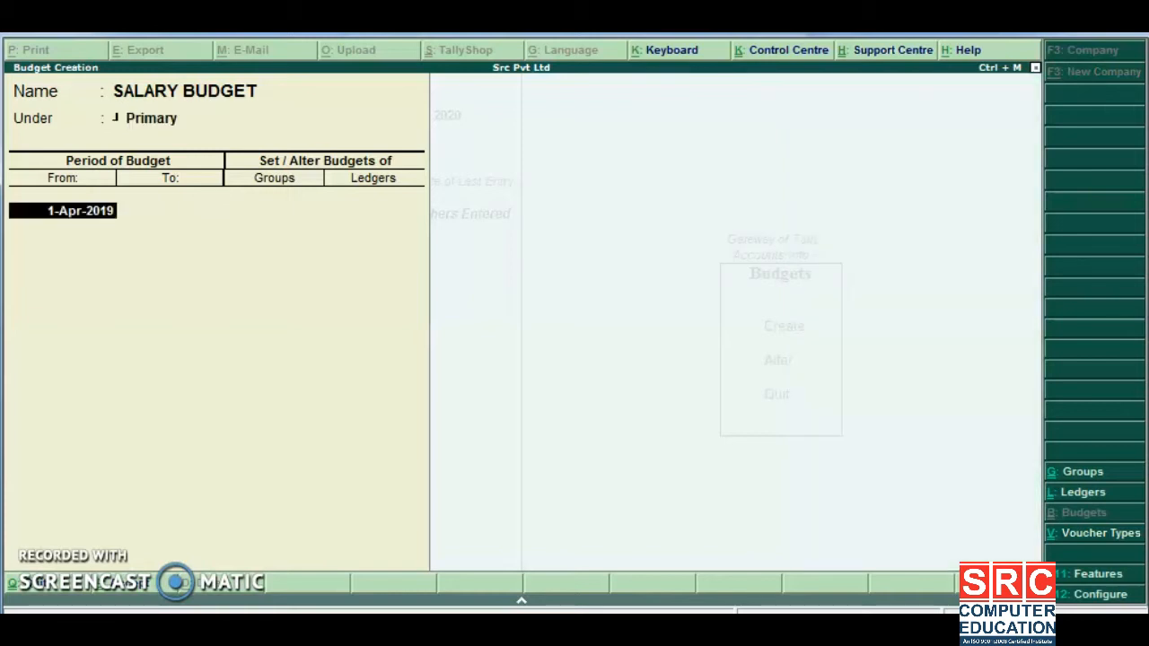
Step: Set the budget period from 1-Apr-2020 to 31-Mar-2021, keep group budgets at No and set ledger budgets to Yes
{"action": "type", "text": "1 4 20"}
{"action": "key", "text": "Return"}
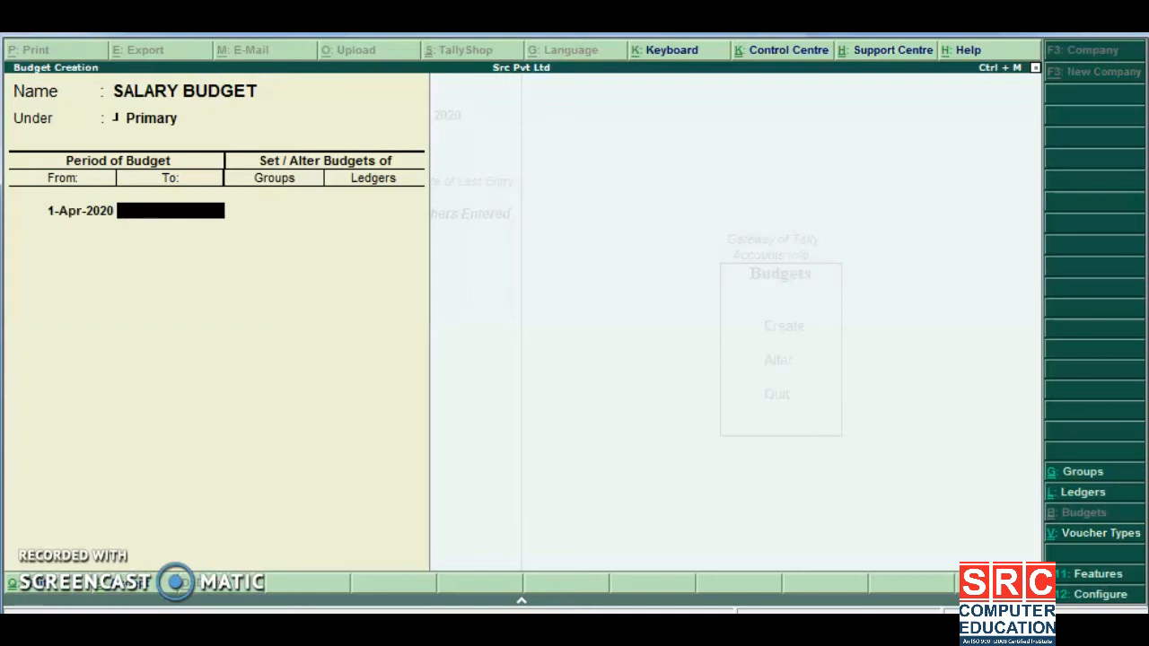
{"action": "type", "text": "31 3 21"}
{"action": "key", "text": "Return"}
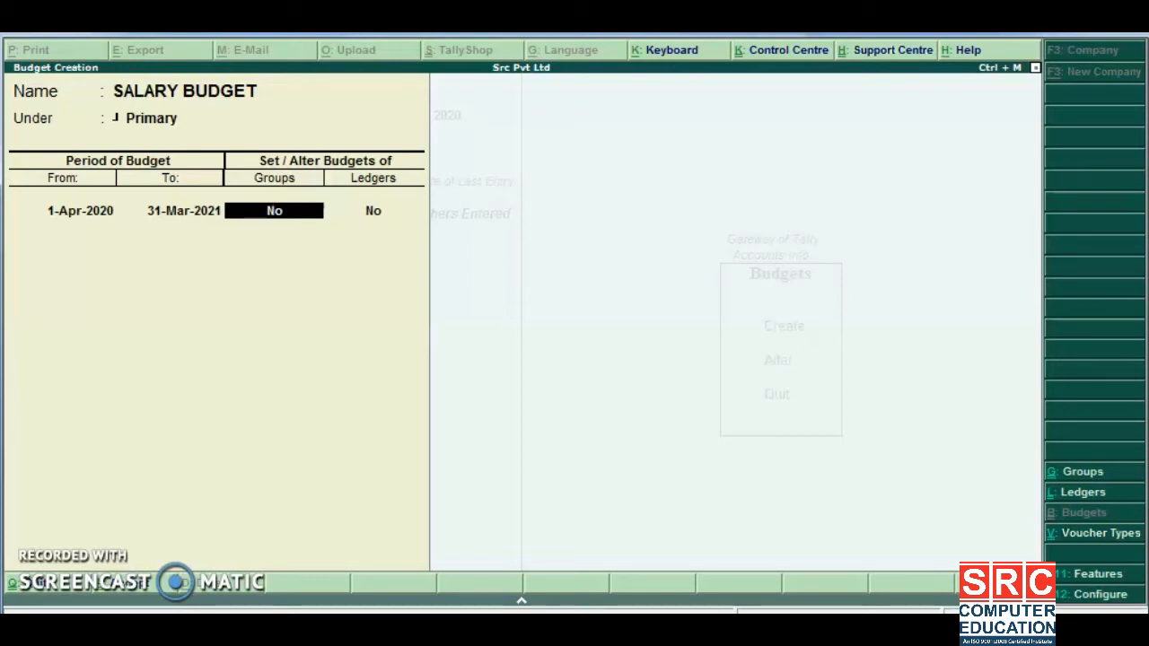
{"action": "key", "text": "Return"}
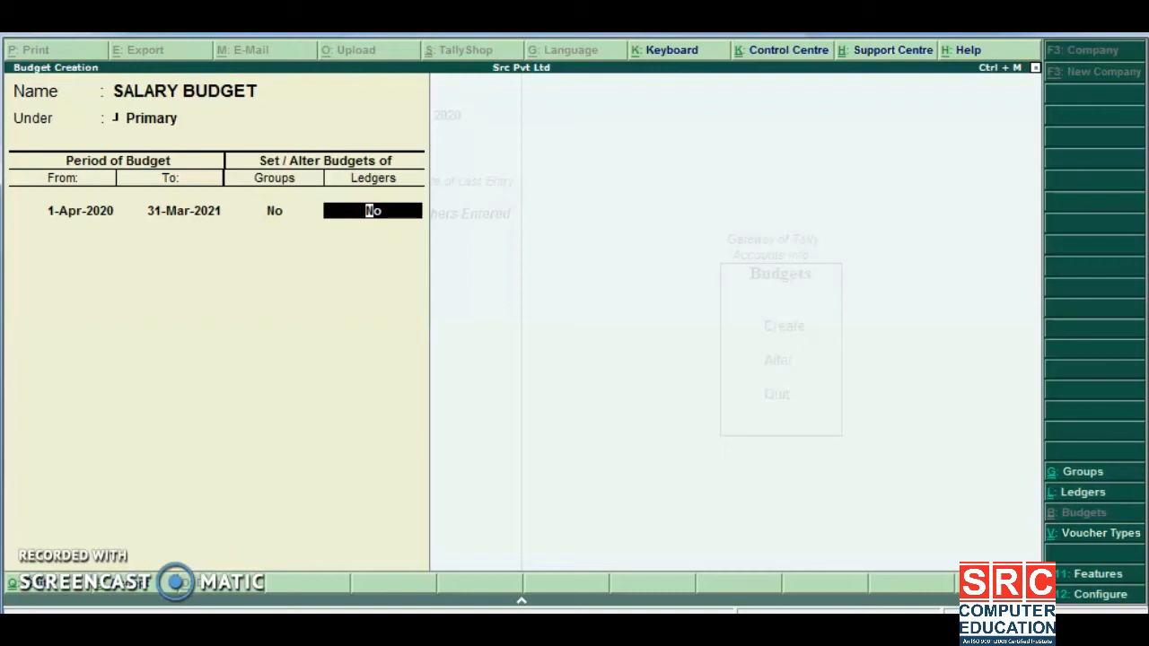
{"action": "type", "text": "Y"}
{"action": "key", "text": "Return"}
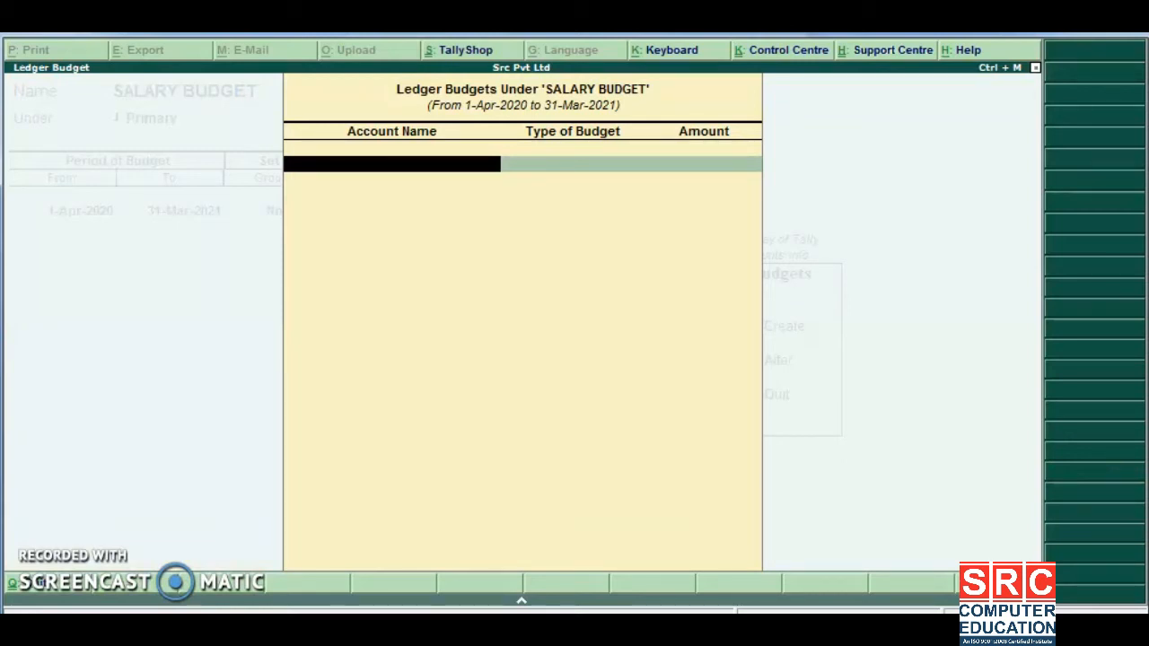
Step: Create a SALARY ledger under Indirect Expenses for the budget line, with inventory values No, ledger type Not Applicable and bank details No
{"action": "type", "text": "SALARY"}
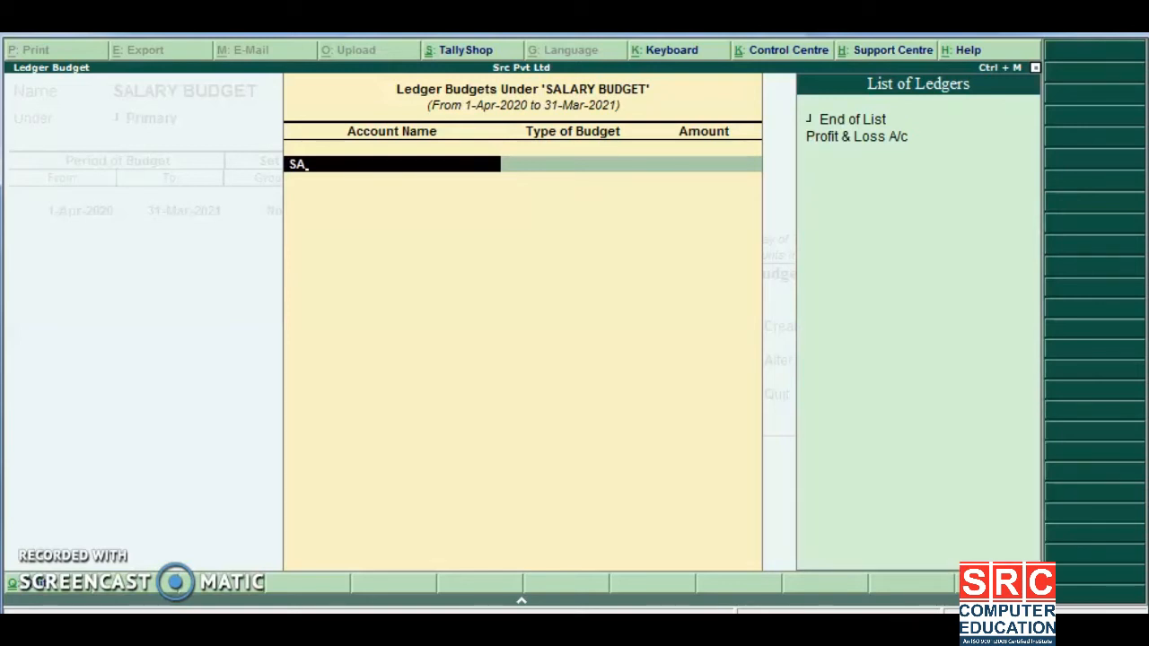
{"action": "key", "text": "alt+c"}
{"action": "type", "text": "SALARY"}
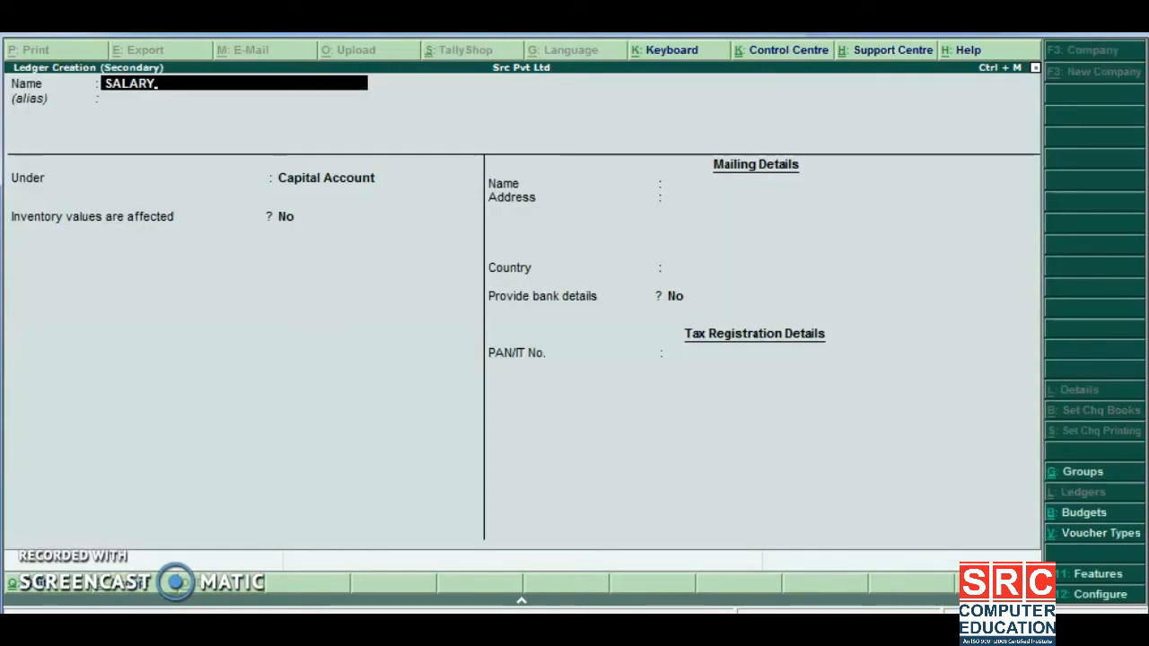
{"action": "key", "text": "Return"}
{"action": "key", "text": "Return"}
{"action": "type", "text": "IND"}
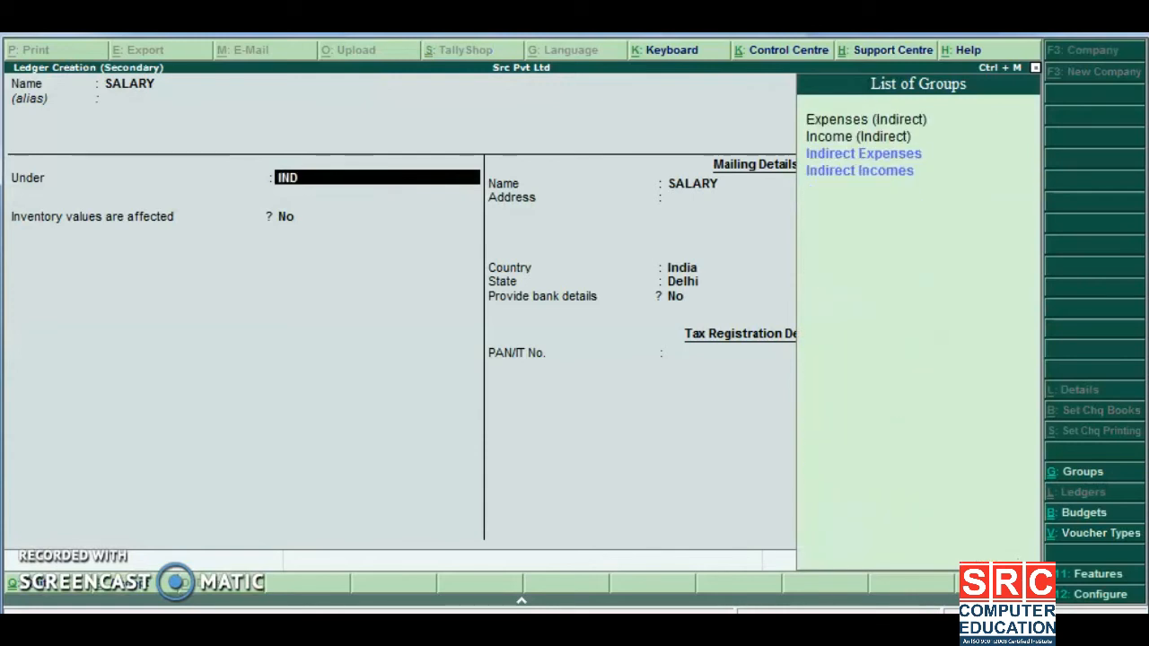
{"action": "key", "text": "Return"}
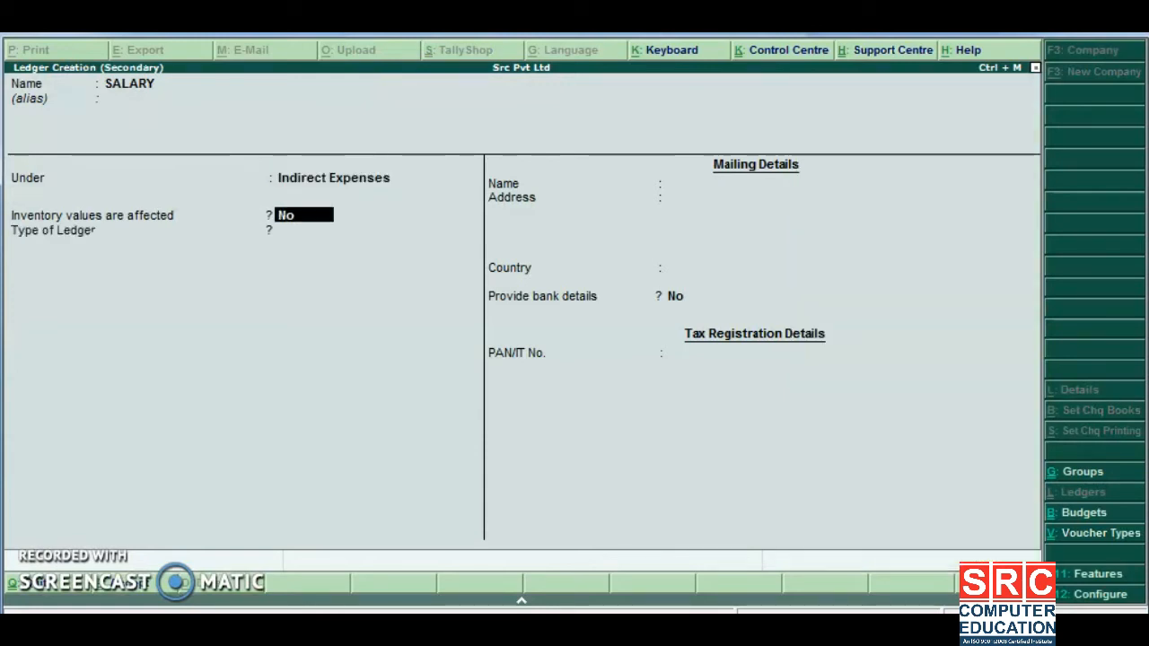
{"action": "key", "text": "Return"}
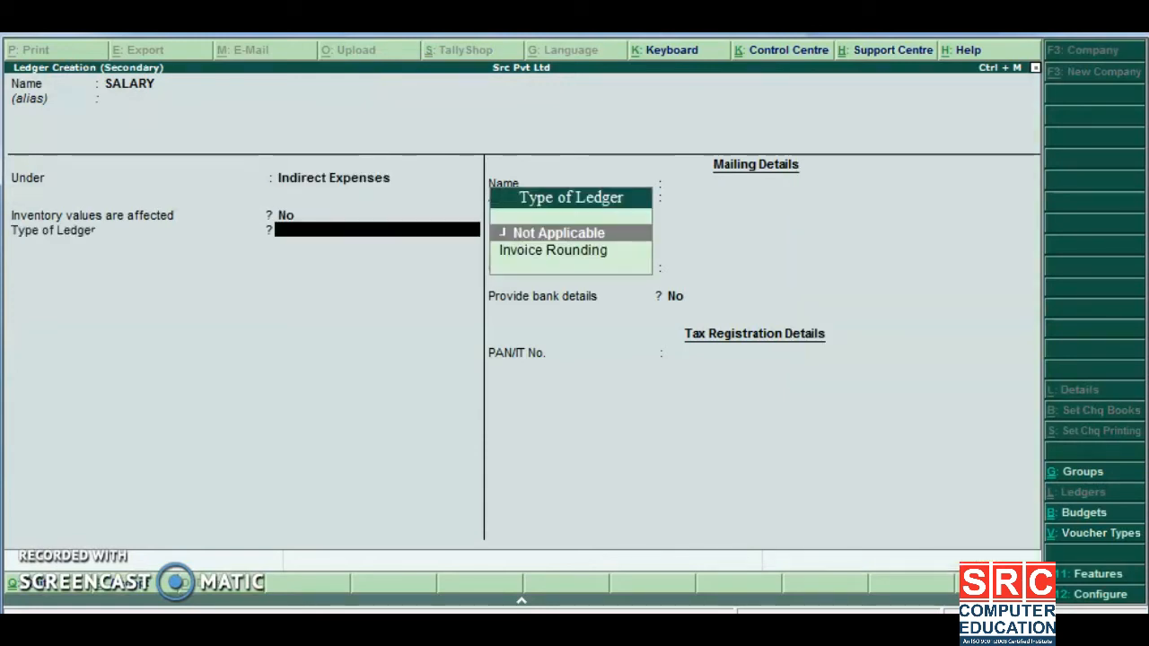
{"action": "key", "text": "Return"}
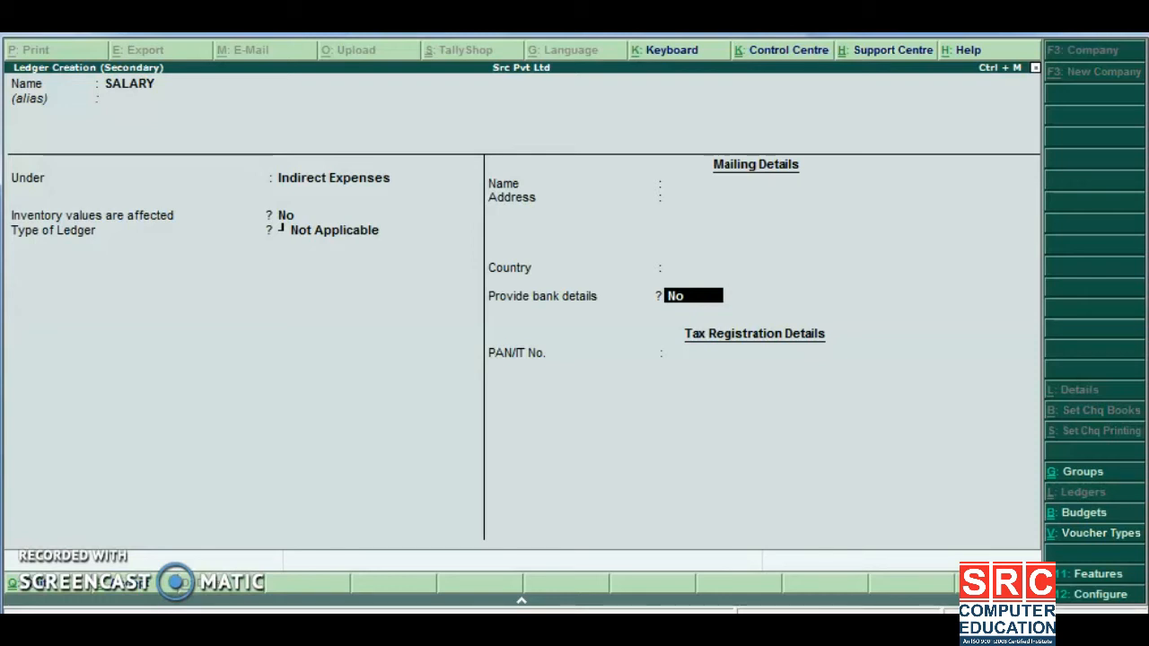
{"action": "key", "text": "Return"}
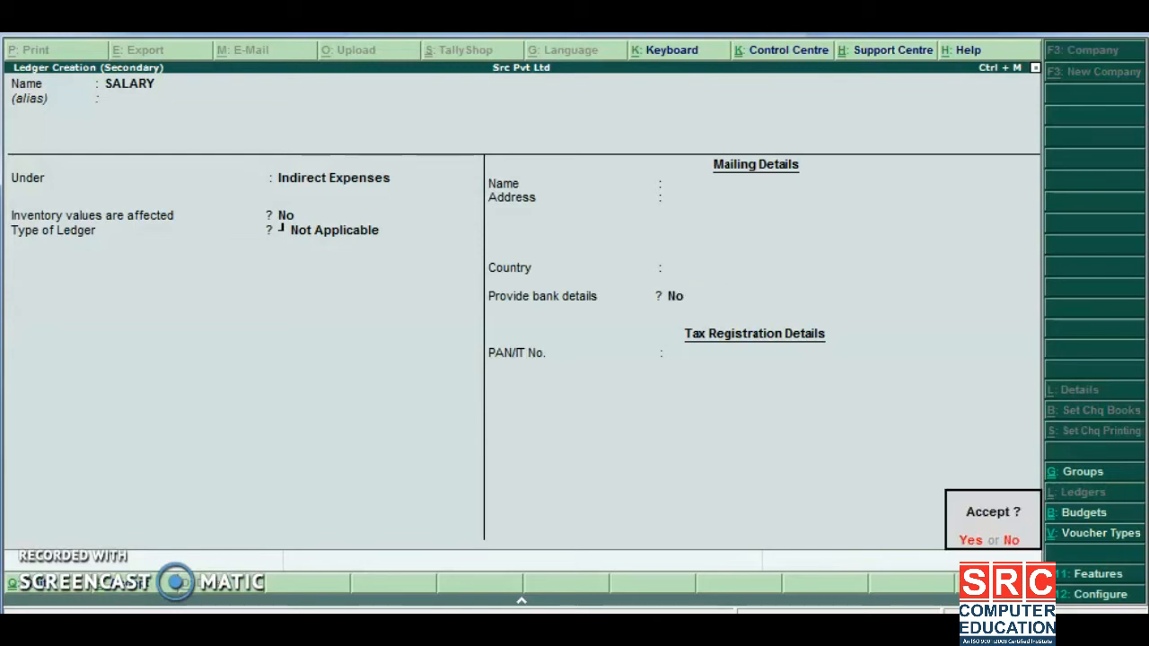
{"action": "key", "text": "Return"}
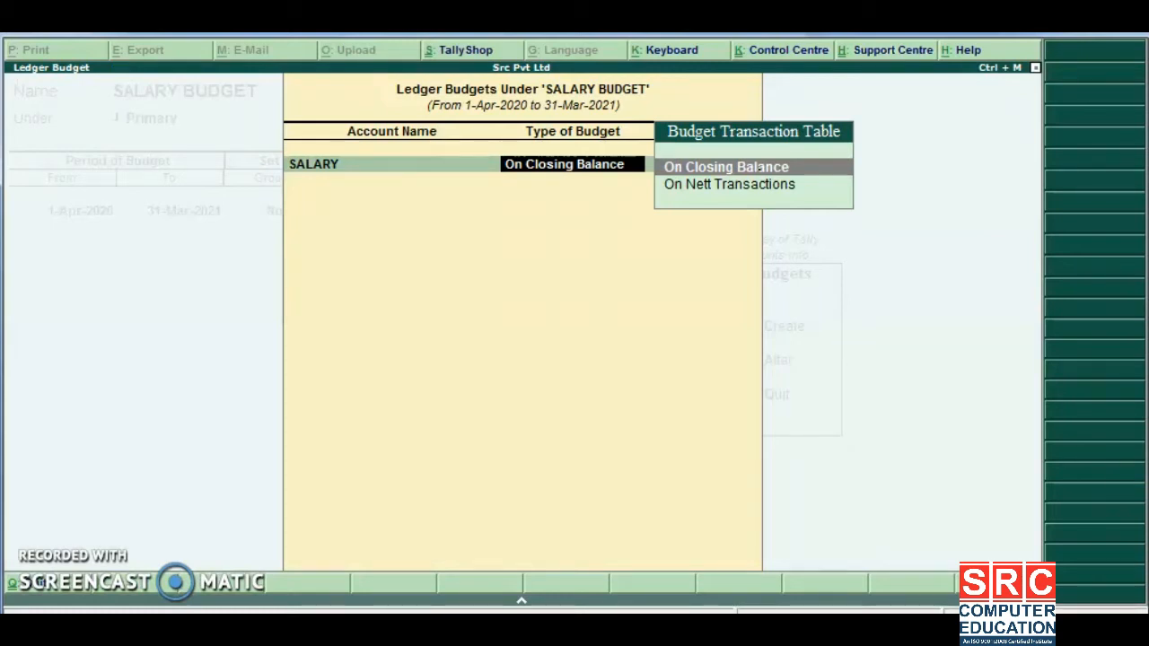
Step: Budget the SALARY ledger On Closing Balance with an amount of 3,00,000
{"action": "key", "text": "Return"}
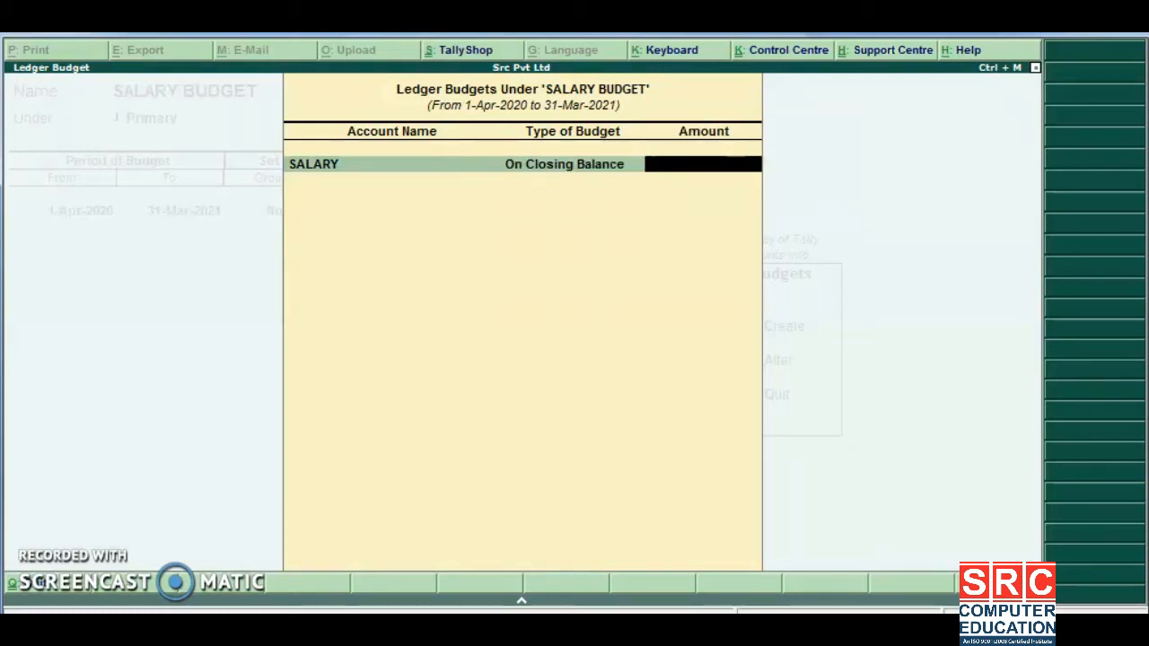
{"action": "type", "text": "00000"}
{"action": "key", "text": "Return"}
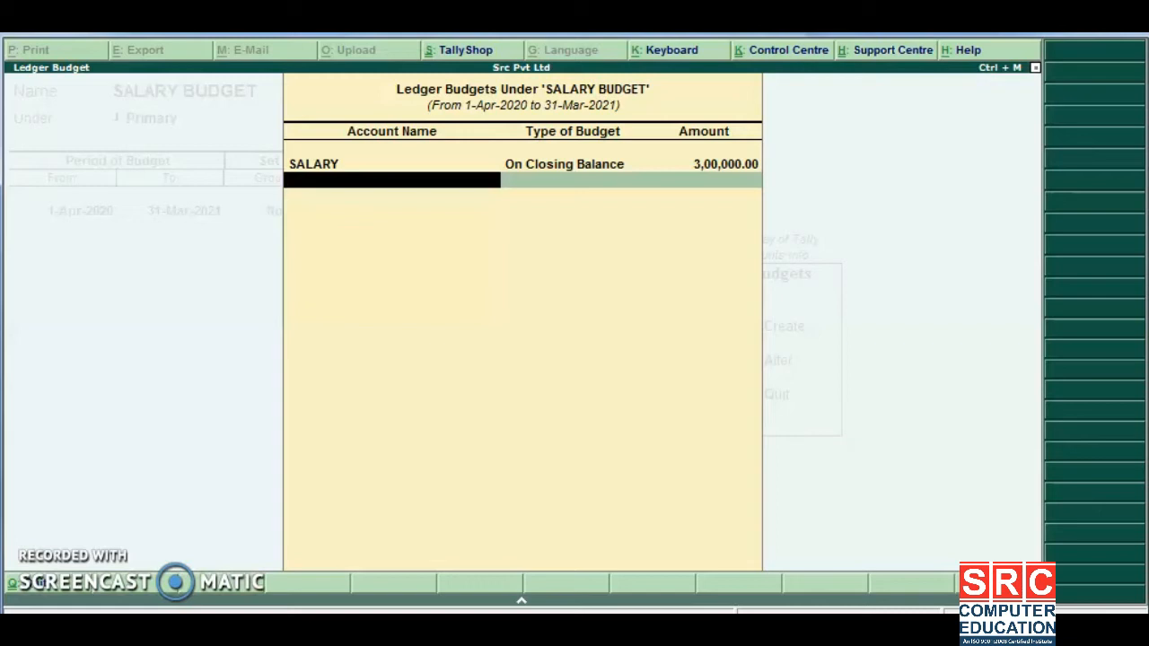
Step: Finish the ledger budget list, save the SALARY BUDGET master and return to the Gateway of Tally
{"action": "key", "text": "Escape"}
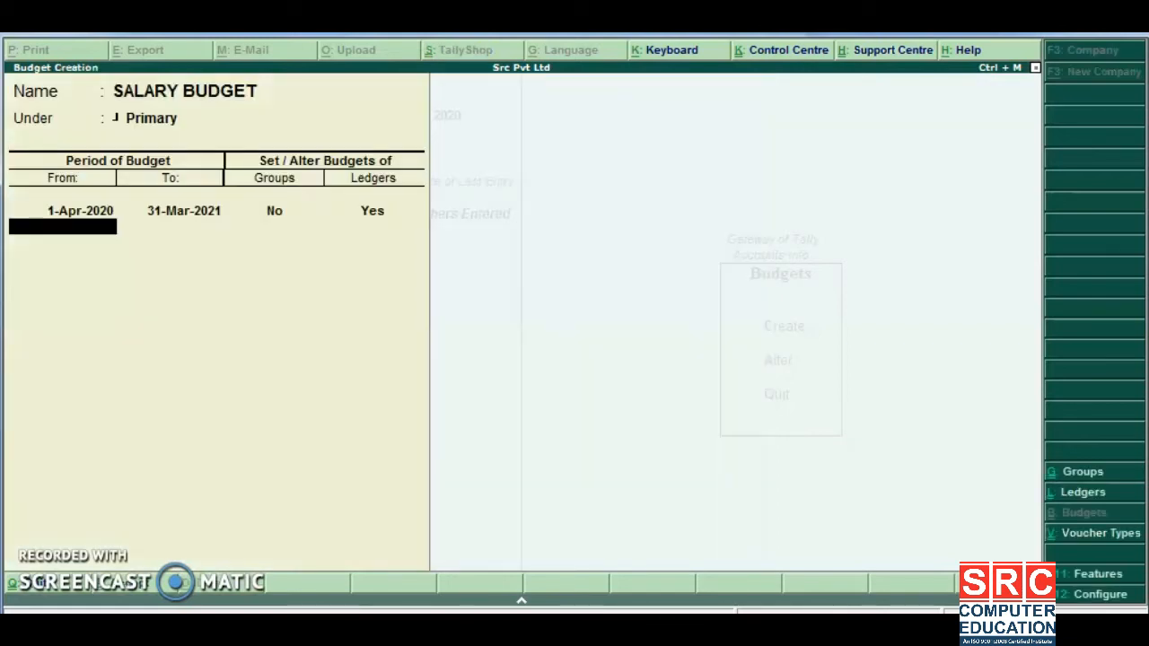
{"action": "key", "text": "Return"}
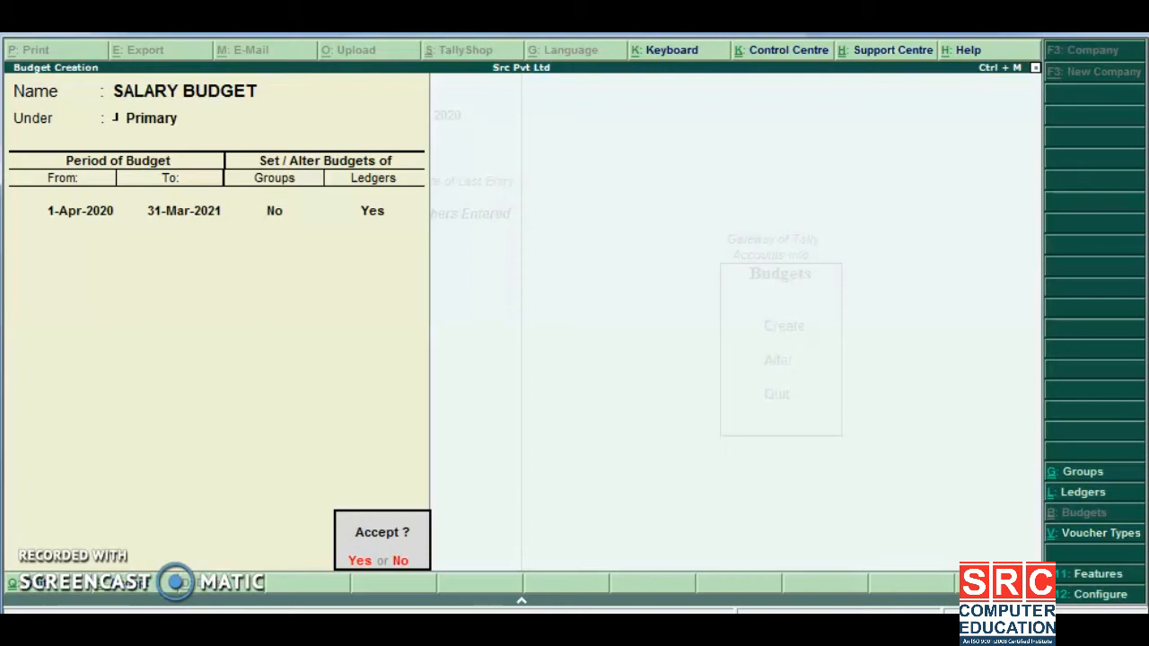
{"action": "key", "text": "Return"}
{"action": "key", "text": "Escape"}
{"action": "key", "text": "Escape"}
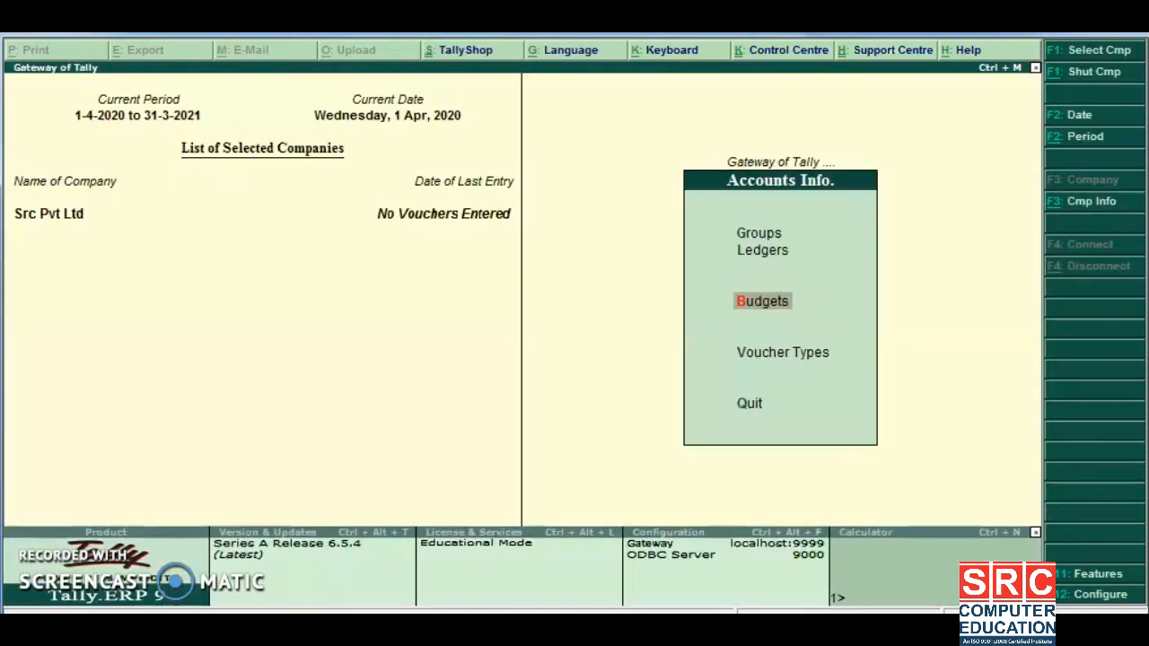
{"action": "key", "text": "Escape"}
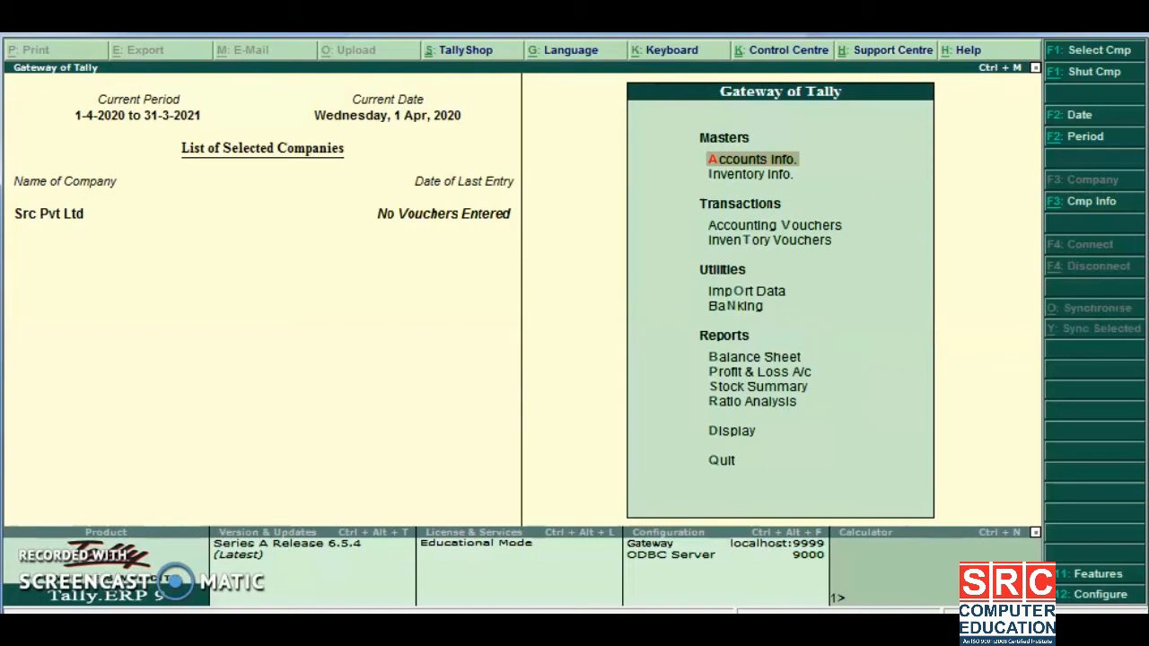
Step: Start a payment voucher dated 1-Apr-2020 and debit the SALARY ledger with 1,20,000
{"action": "key", "text": "Down"}
{"action": "key", "text": "Down"}
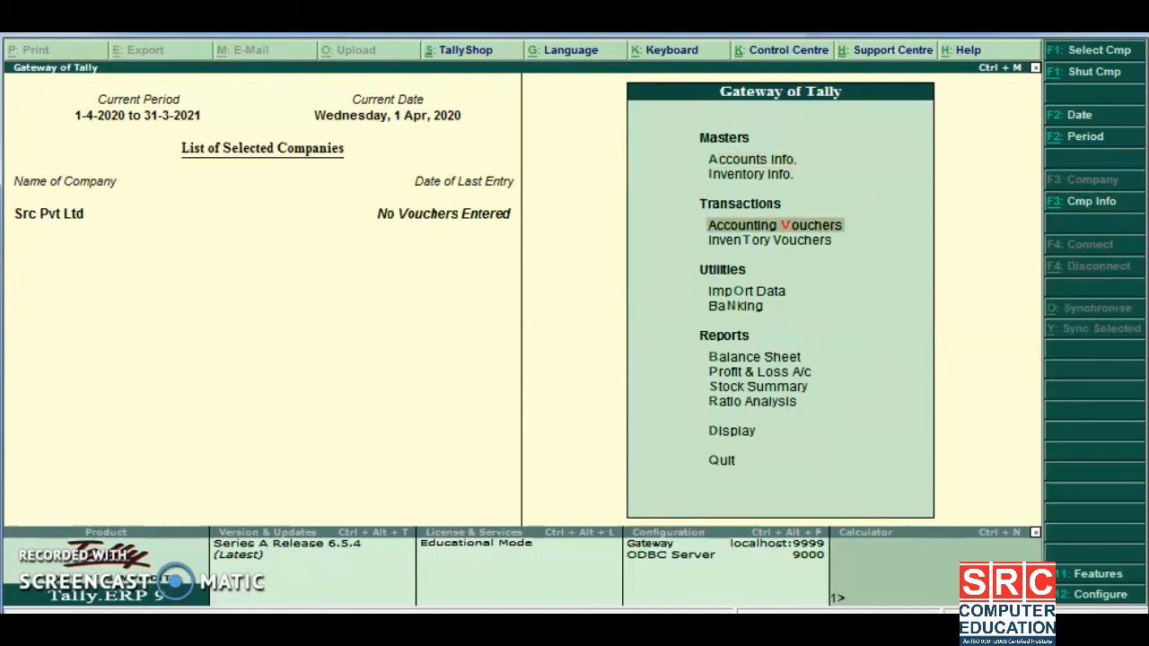
{"action": "key", "text": "Return"}
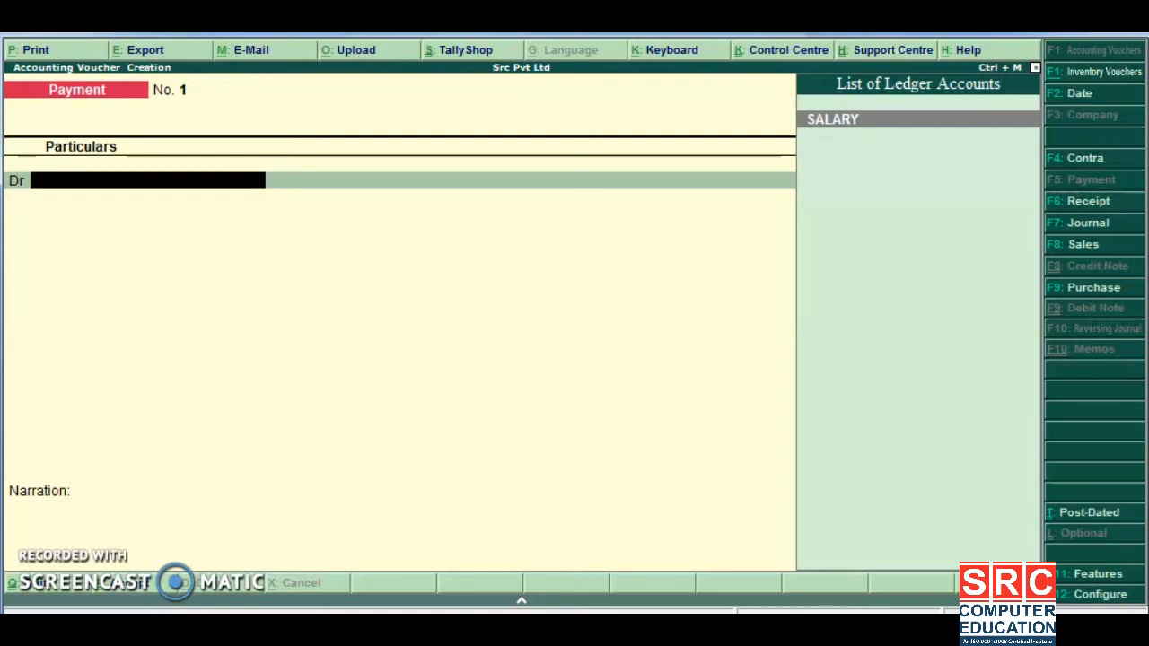
{"action": "type", "text": "SALA"}
{"action": "key", "text": "Return"}
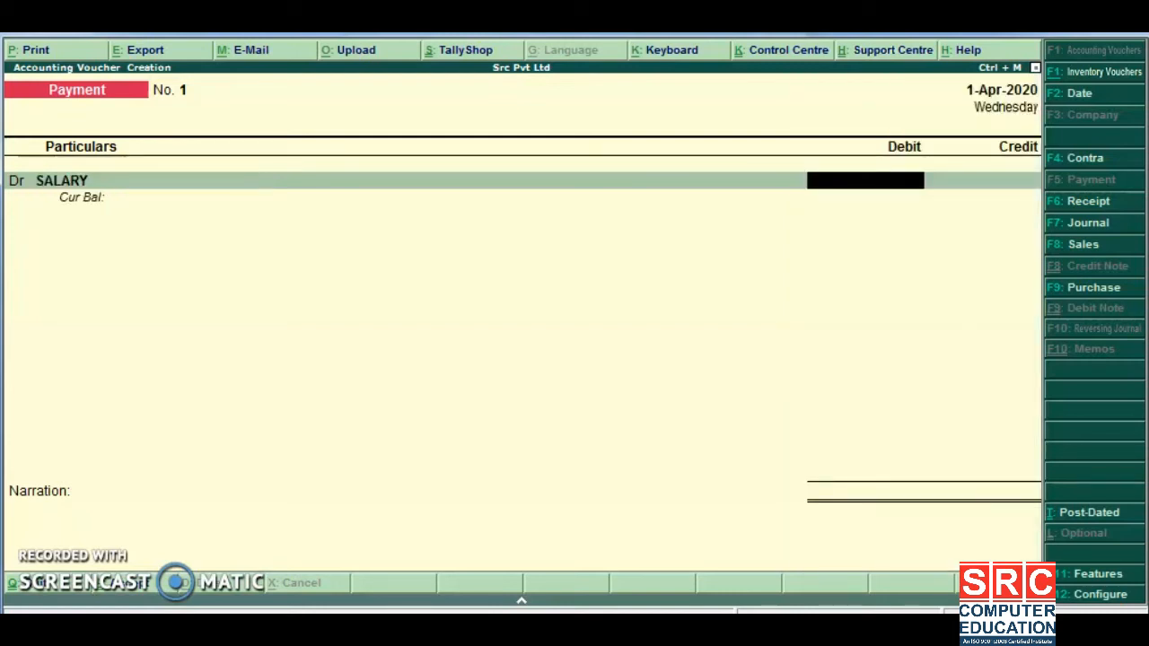
{"action": "type", "text": "120000"}
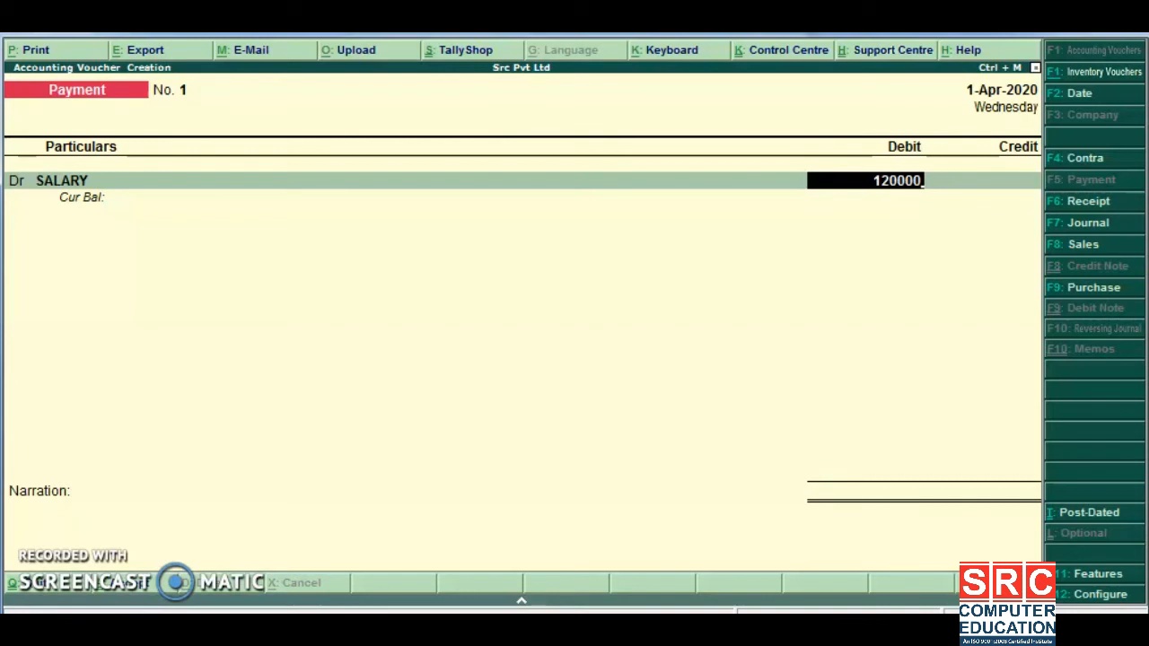
{"action": "key", "text": "Return"}
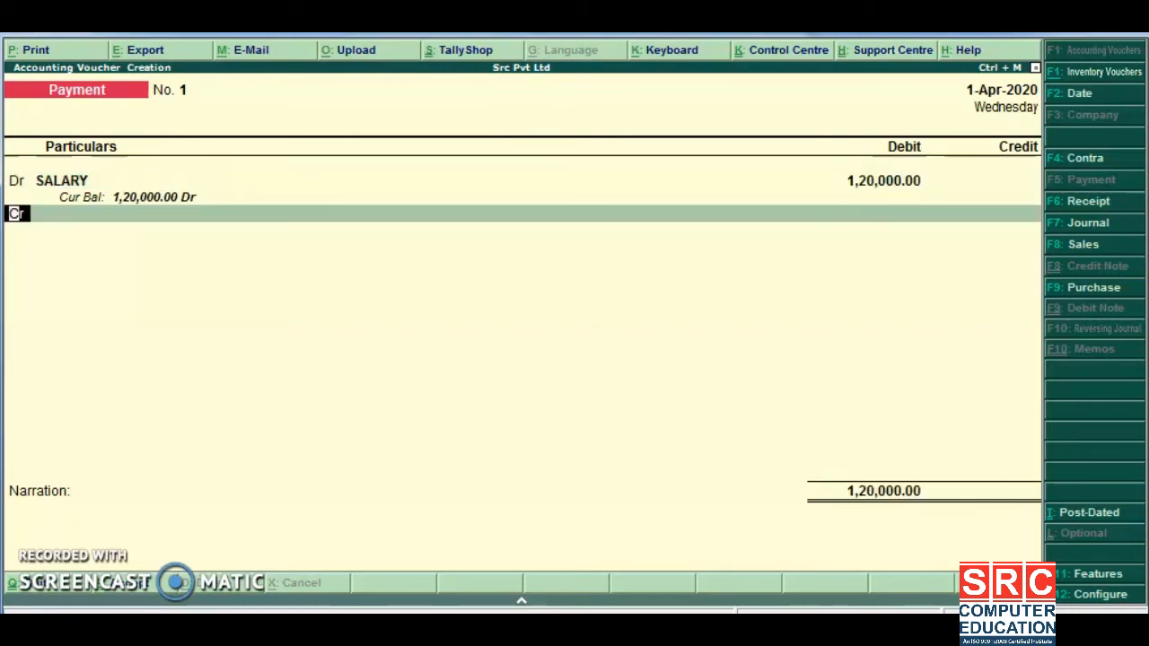
Step: Credit Cash with 1,20,000, save the salary payment with no narration and leave voucher entry
{"action": "key", "text": "Return"}
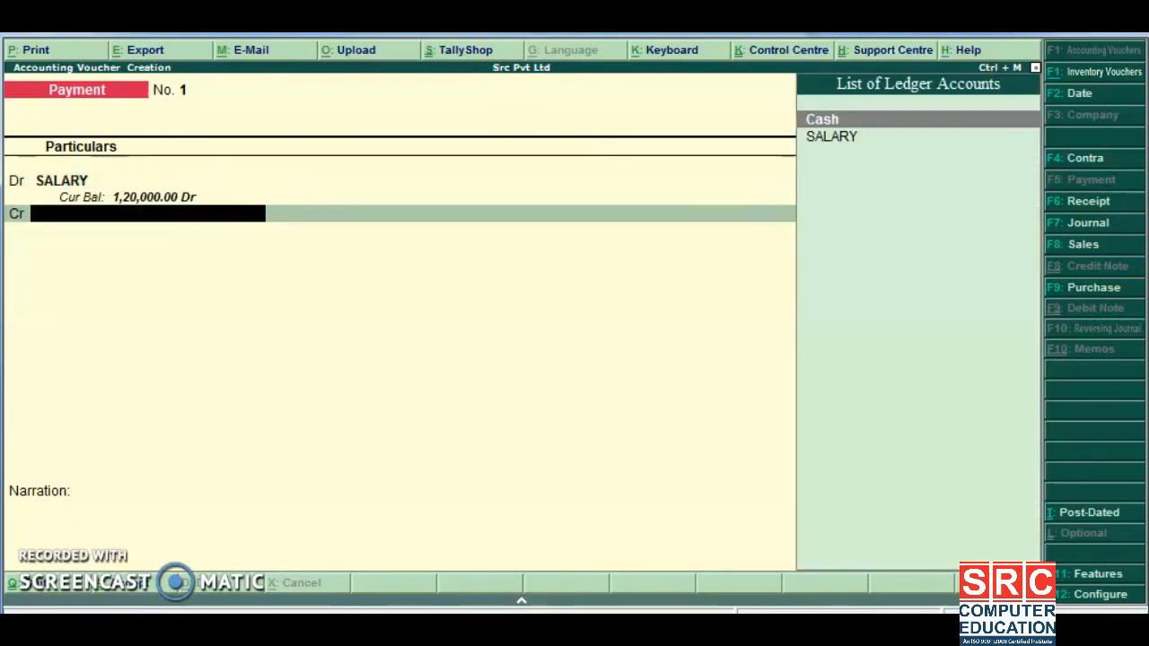
{"action": "key", "text": "Return"}
{"action": "key", "text": "Return"}
{"action": "key", "text": "Return"}
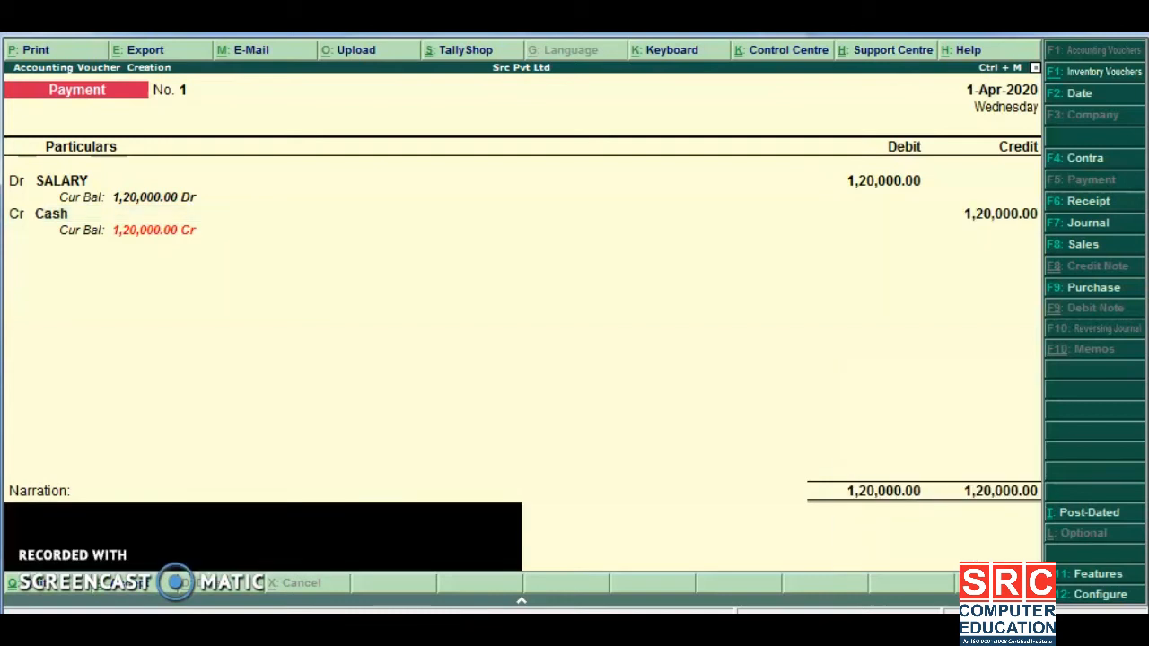
{"action": "key", "text": "Return"}
{"action": "key", "text": "Return"}
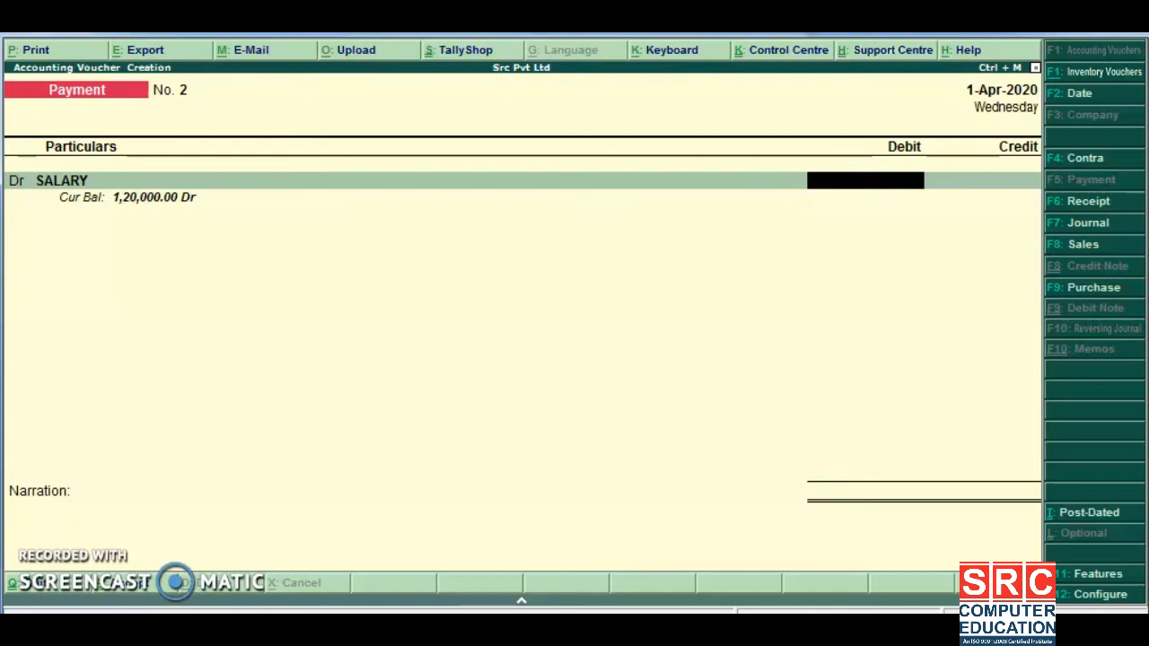
{"action": "key", "text": "Escape"}
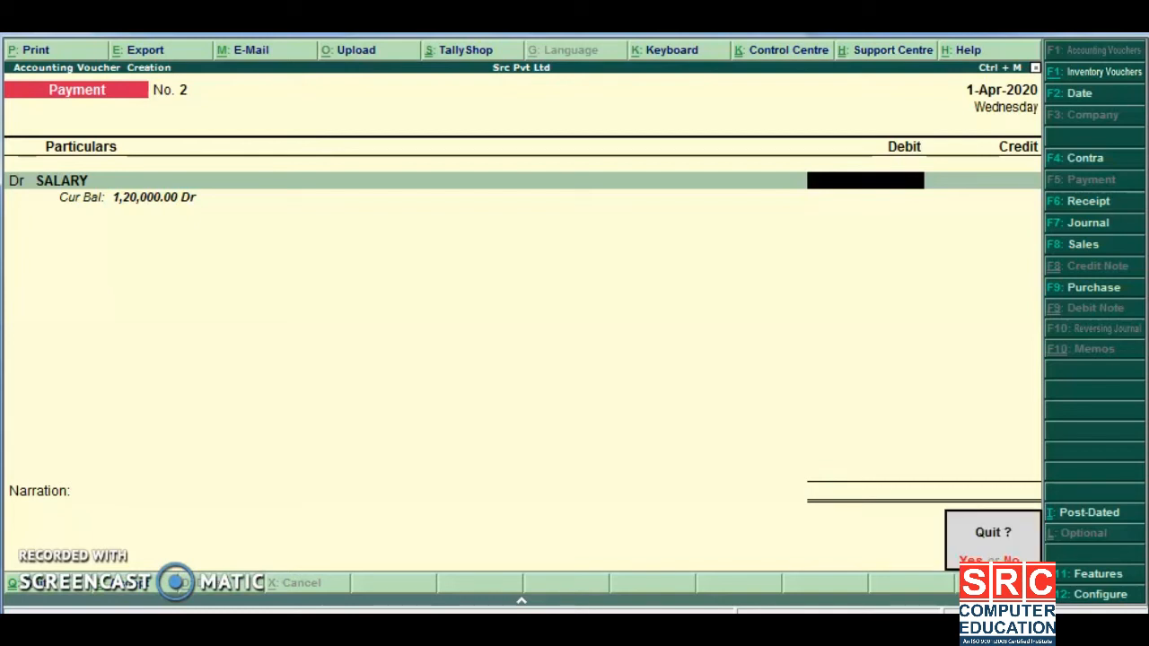
{"action": "key", "text": "y"}
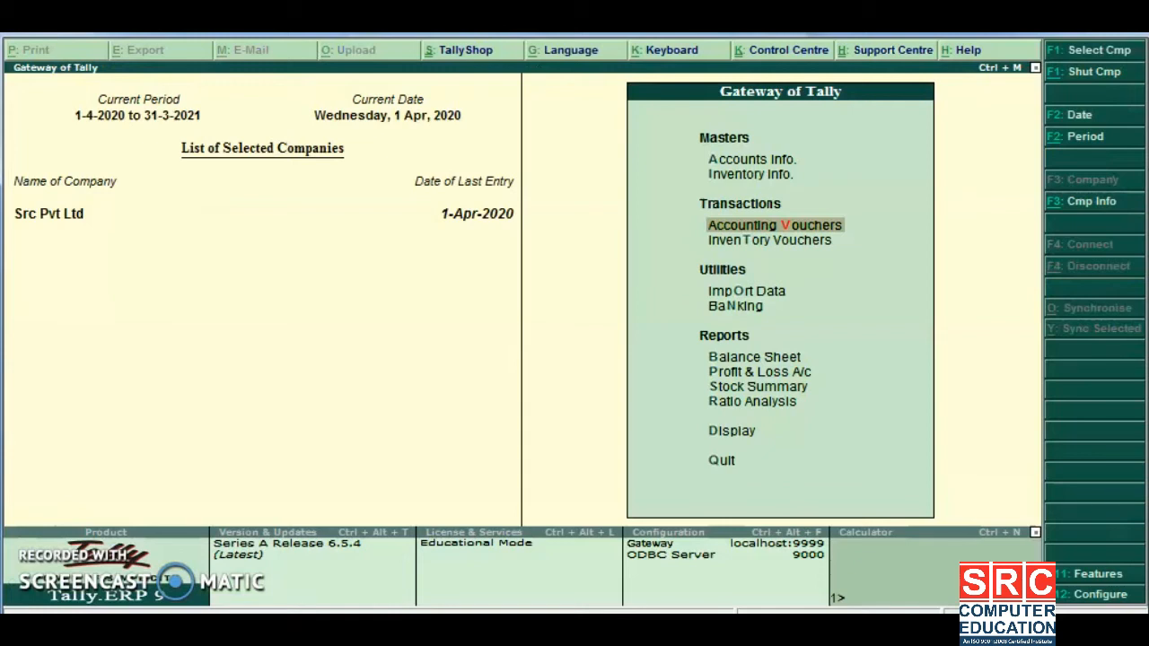
Step: Display the trial balance and drill down into the Indirect Expenses group to examine the SALARY closing balance
{"action": "key", "text": "Down"}
{"action": "key", "text": "Down"}
{"action": "key", "text": "Down"}
{"action": "key", "text": "Down"}
{"action": "key", "text": "Down"}
{"action": "key", "text": "Down"}
{"action": "key", "text": "Down"}
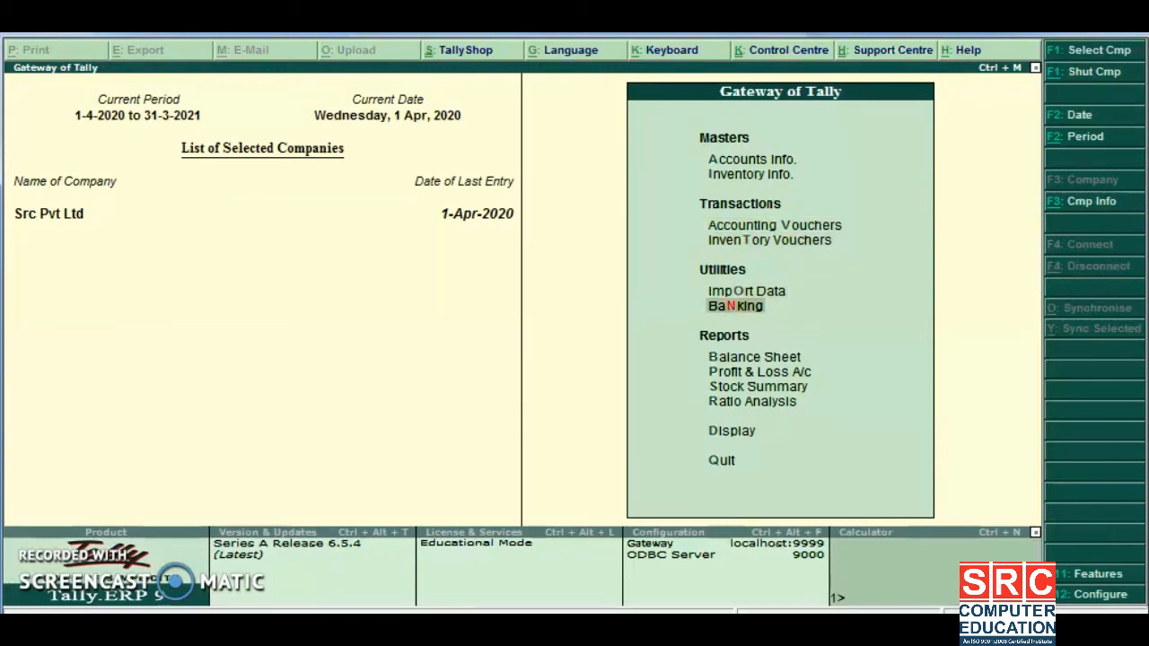
{"action": "key", "text": "Down"}
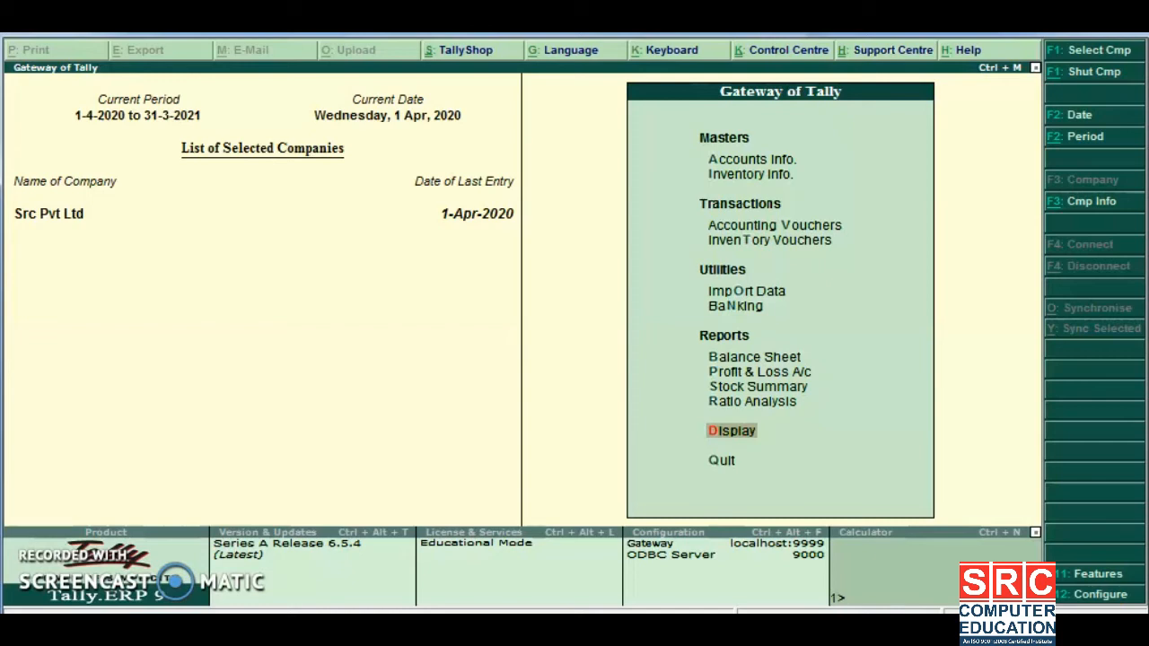
{"action": "key", "text": "Return"}
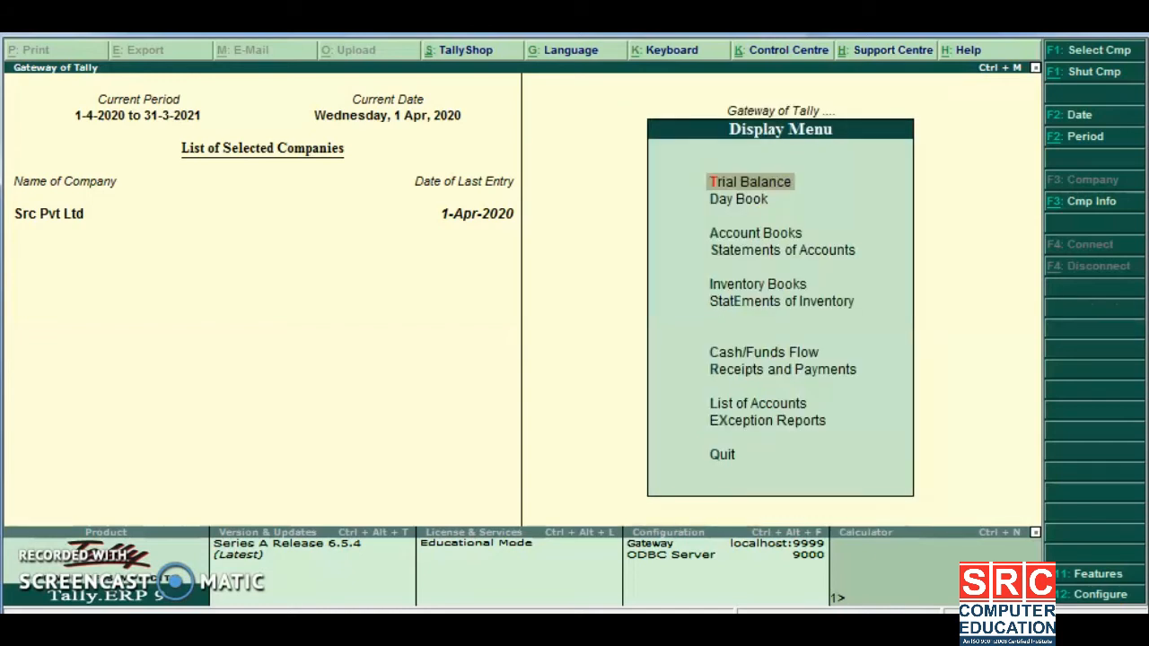
{"action": "key", "text": "Return"}
{"action": "key", "text": "Down"}
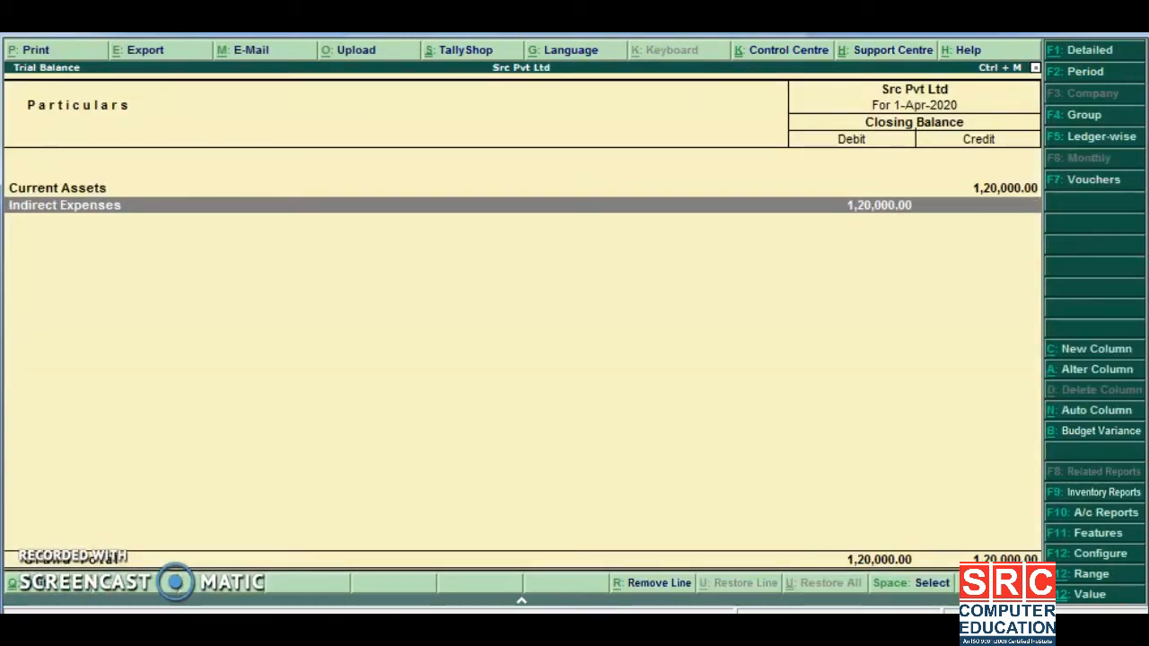
{"action": "key", "text": "Return"}
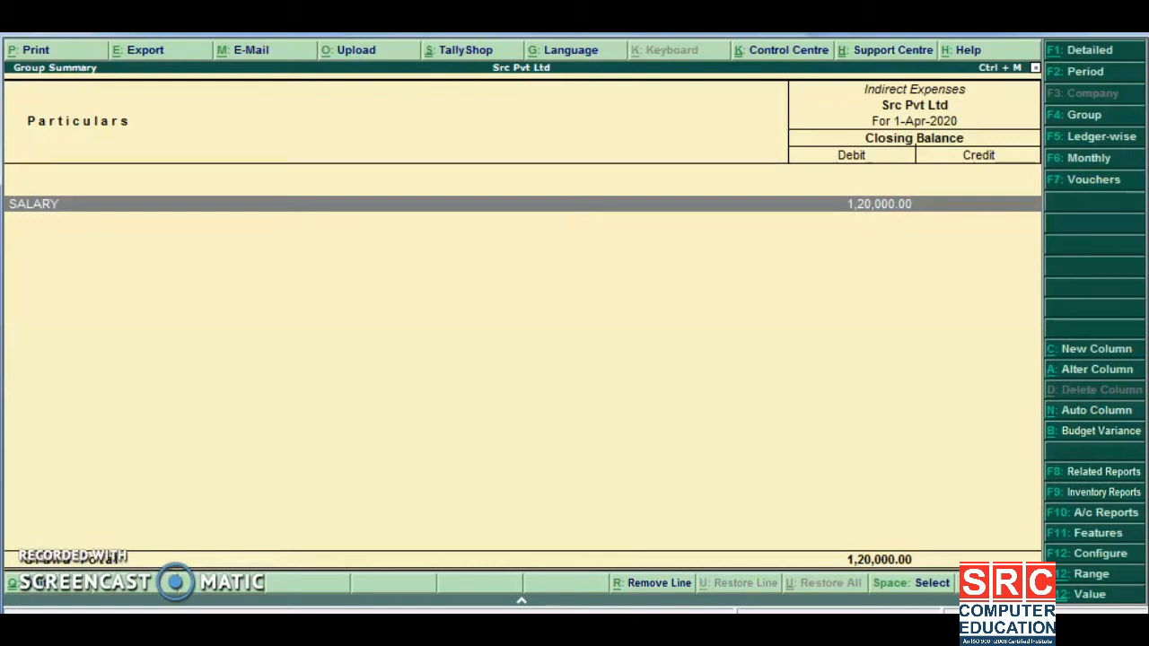
{"action": "key", "text": "Escape"}
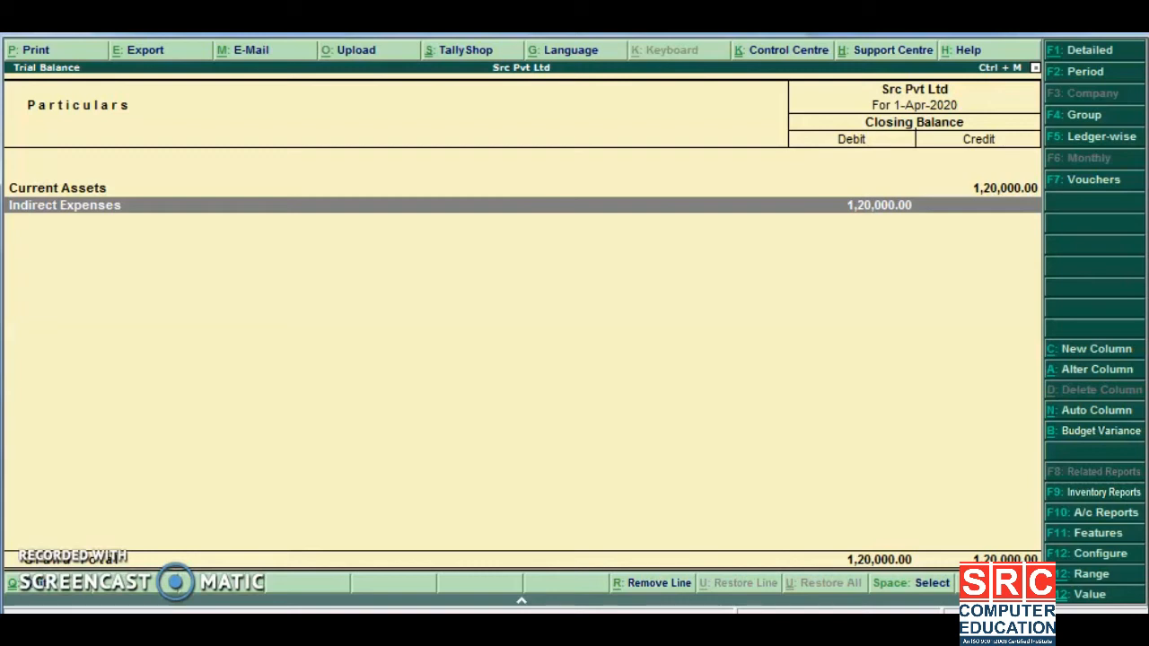
{"action": "key", "text": "Return"}
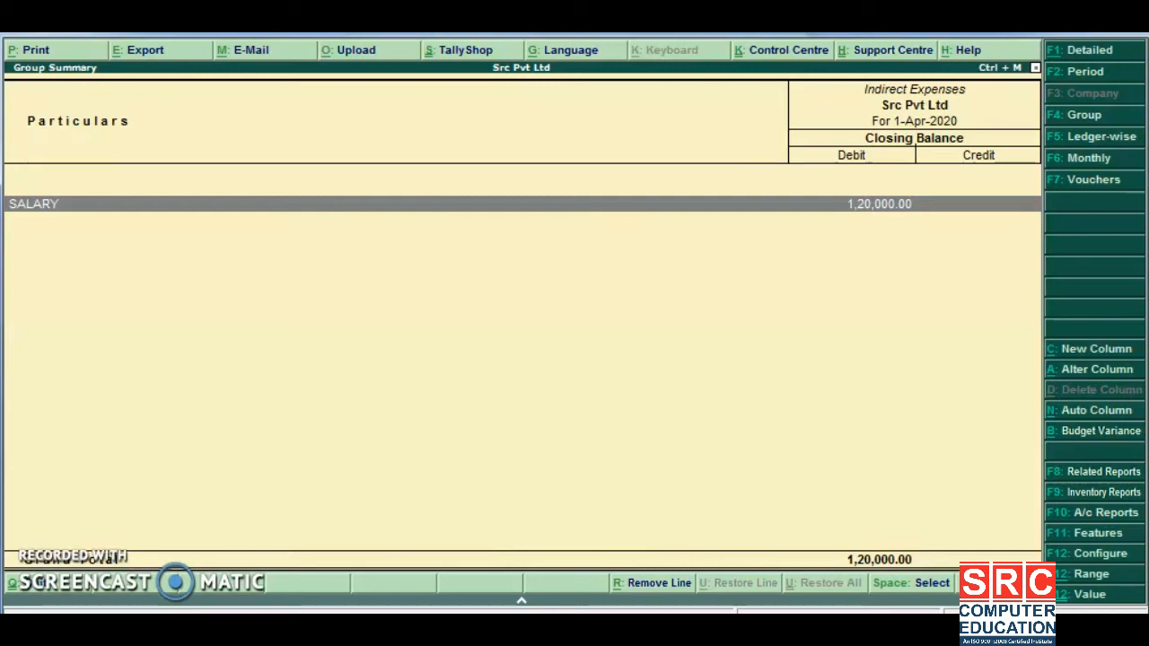
Step: Compare the Indirect Expenses actuals with SALARY BUDGET using Budget Variance, check the actuals and variance columns, and close the report
{"action": "key", "text": "alt+b"}
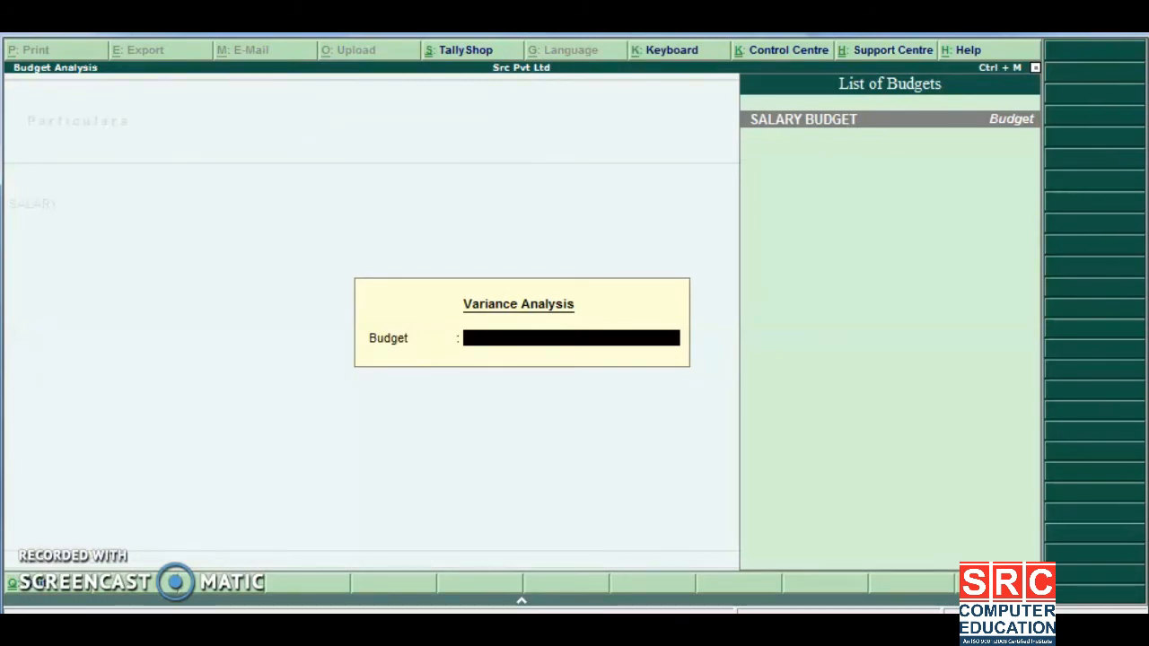
{"action": "key", "text": "Return"}
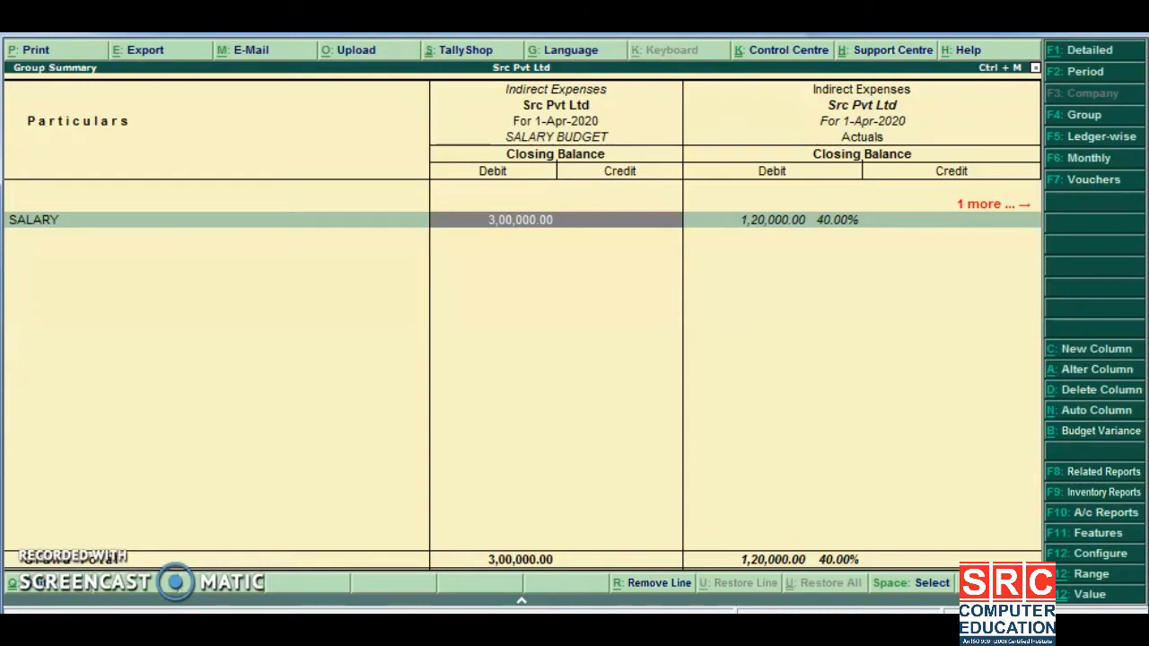
{"action": "key", "text": "Right"}
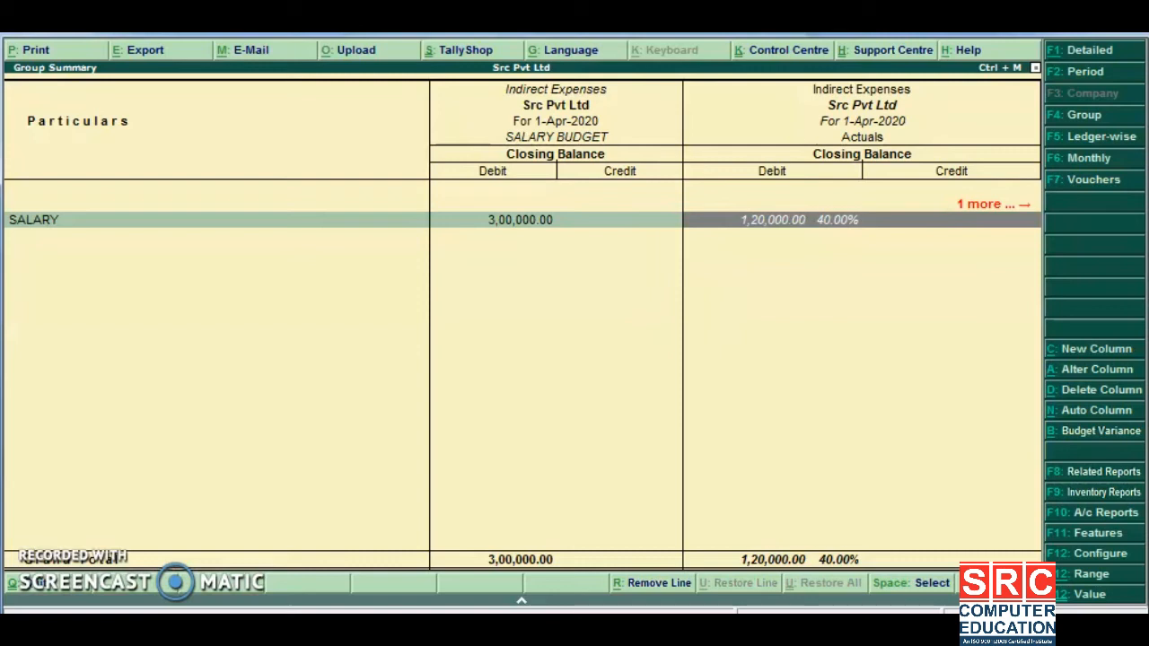
{"action": "key", "text": "Right"}
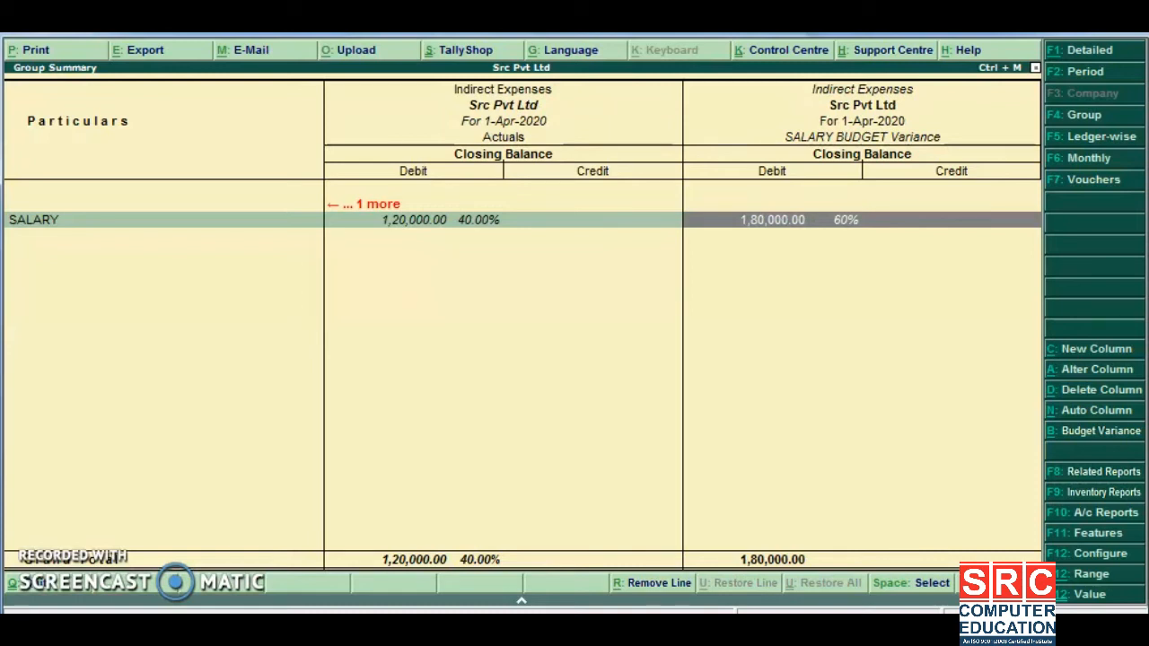
{"action": "key", "text": "Escape"}
{"action": "key", "text": "Escape"}
{"action": "key", "text": "Escape"}
Step: Start a second payment voucher dated 1-Apr-2020 and debit the SALARY ledger with 2,00,000
{"action": "key", "text": "n"}
{"action": "key", "text": "Down"}
{"action": "key", "text": "Down"}
{"action": "key", "text": "Return"}
{"action": "type", "text": "SALA"}
{"action": "key", "text": "Return"}
{"action": "type", "text": "4"}
{"action": "key", "text": "BackSpace"}
{"action": "type", "text": "2,00,00"}
{"action": "type", "text": "00000"}
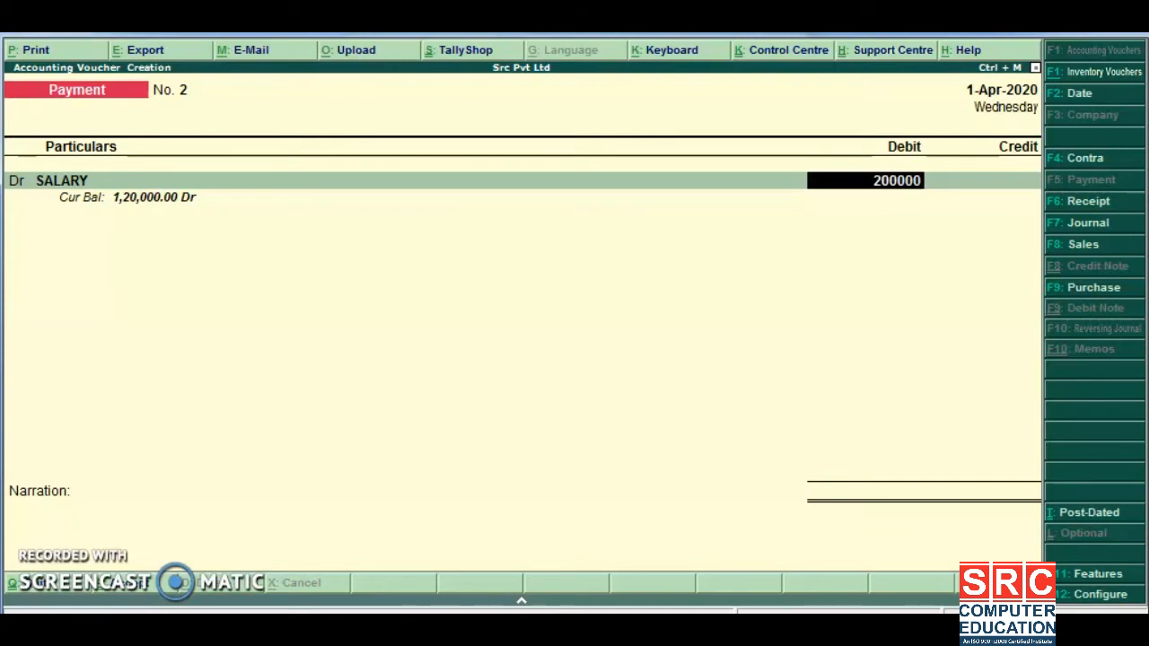
Step: Credit Cash with 2,00,000, save the second salary payment with no narration and exit voucher entry
{"action": "key", "text": "Return"}
{"action": "key", "text": "Return"}
{"action": "key", "text": "Return"}
{"action": "key", "text": "Return"}
{"action": "key", "text": "Return"}
{"action": "key", "text": "Return"}
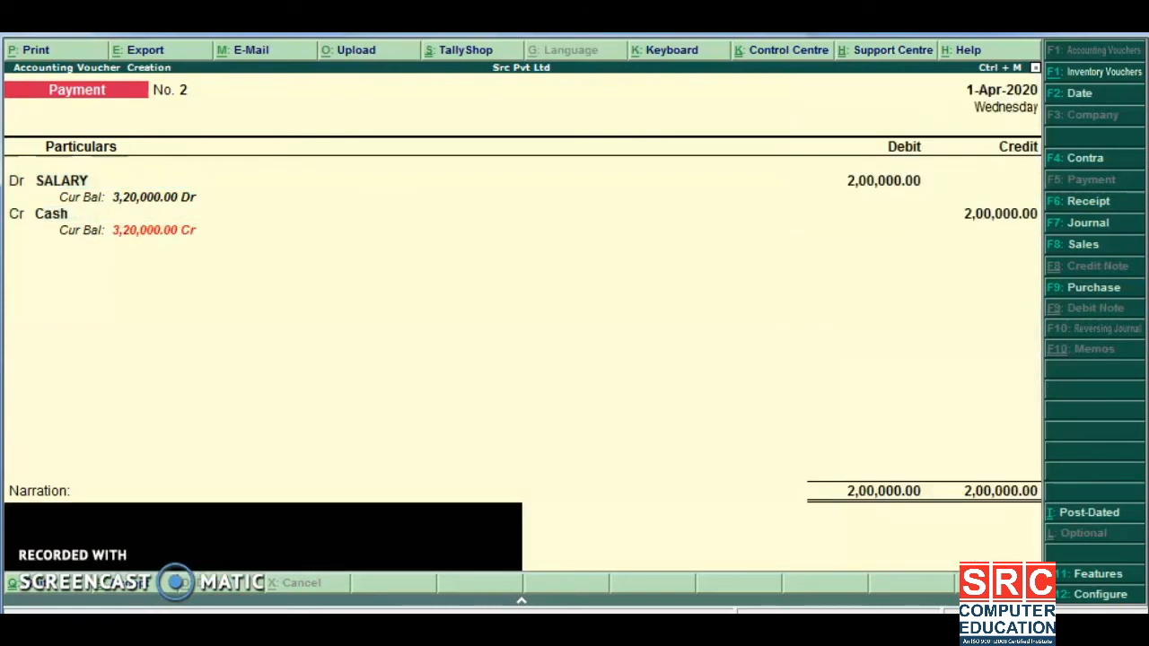
{"action": "key", "text": "Return"}
{"action": "key", "text": "Escape"}
{"action": "key", "text": "Return"}
Step: Display the trial balance again and open the Indirect Expenses group summary to review the updated SALARY balance
{"action": "key", "text": "Down"}
{"action": "key", "text": "Down"}
{"action": "key", "text": "Down"}
{"action": "key", "text": "Down"}
{"action": "key", "text": "Down"}
{"action": "key", "text": "Down"}
{"action": "key", "text": "Down"}
{"action": "key", "text": "Down"}
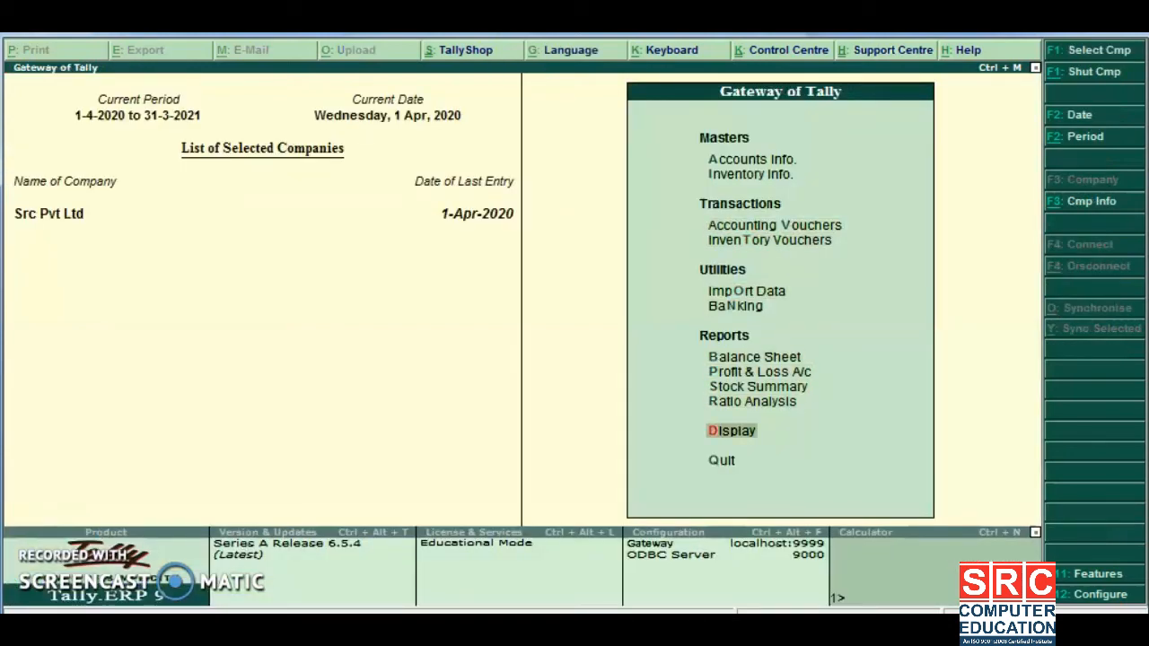
{"action": "key", "text": "Down"}
{"action": "key", "text": "Up"}
{"action": "key", "text": "Return"}
{"action": "key", "text": "Down"}
{"action": "key", "text": "Up"}
{"action": "key", "text": "Return"}
{"action": "key", "text": "Down"}
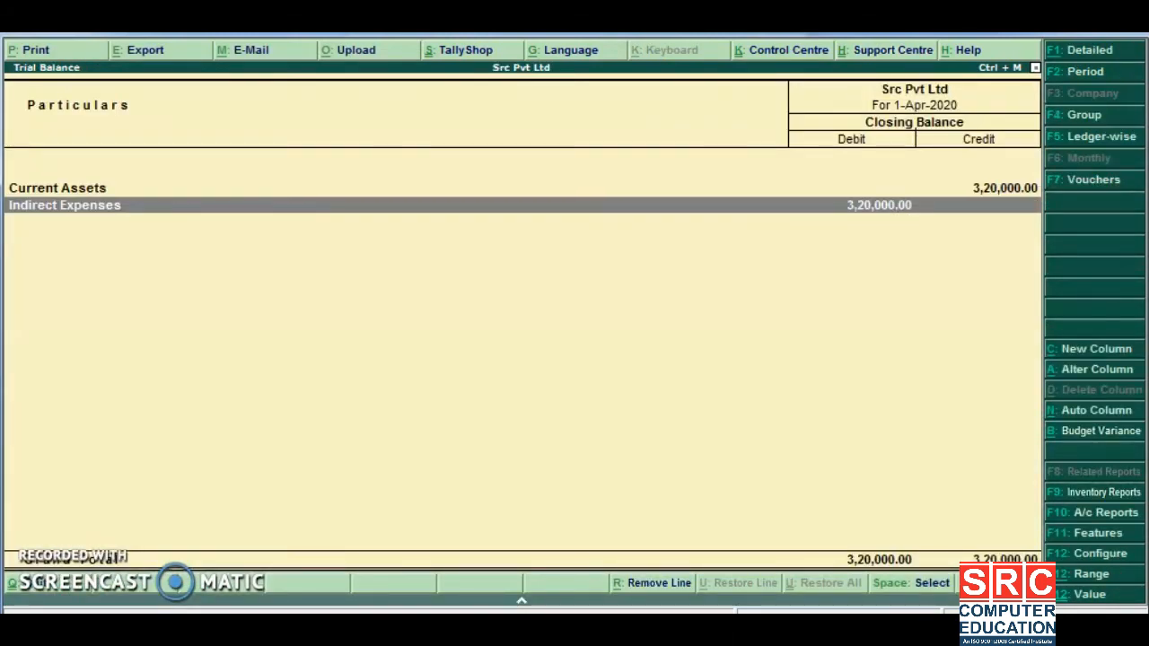
{"action": "key", "text": "Return"}
Step: Run the SALARY BUDGET variance analysis on the updated Indirect Expenses, check the actuals and variance columns, and return to the Gateway
{"action": "key", "text": "alt+b"}
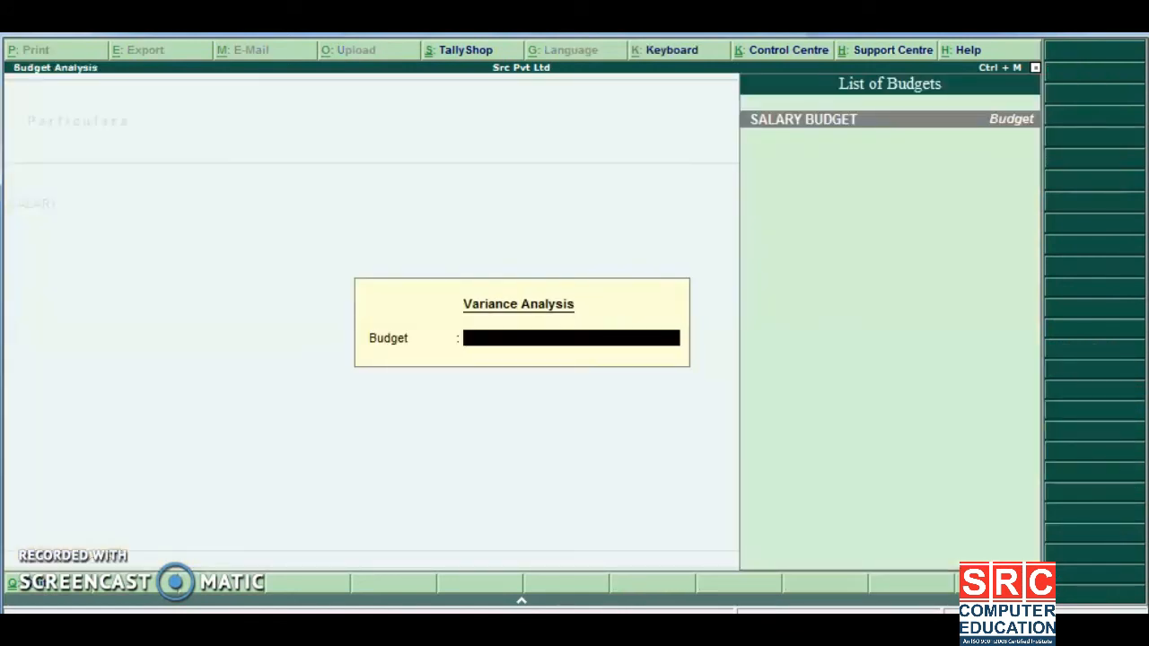
{"action": "key", "text": "Return"}
{"action": "key", "text": "Right"}
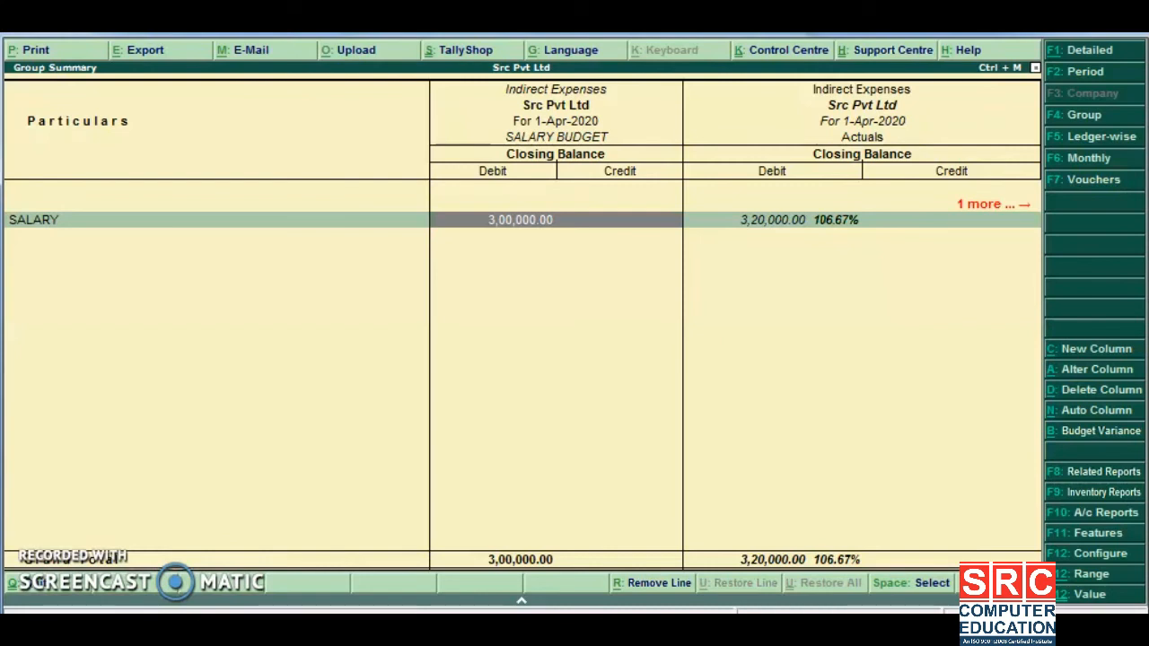
{"action": "key", "text": "Right"}
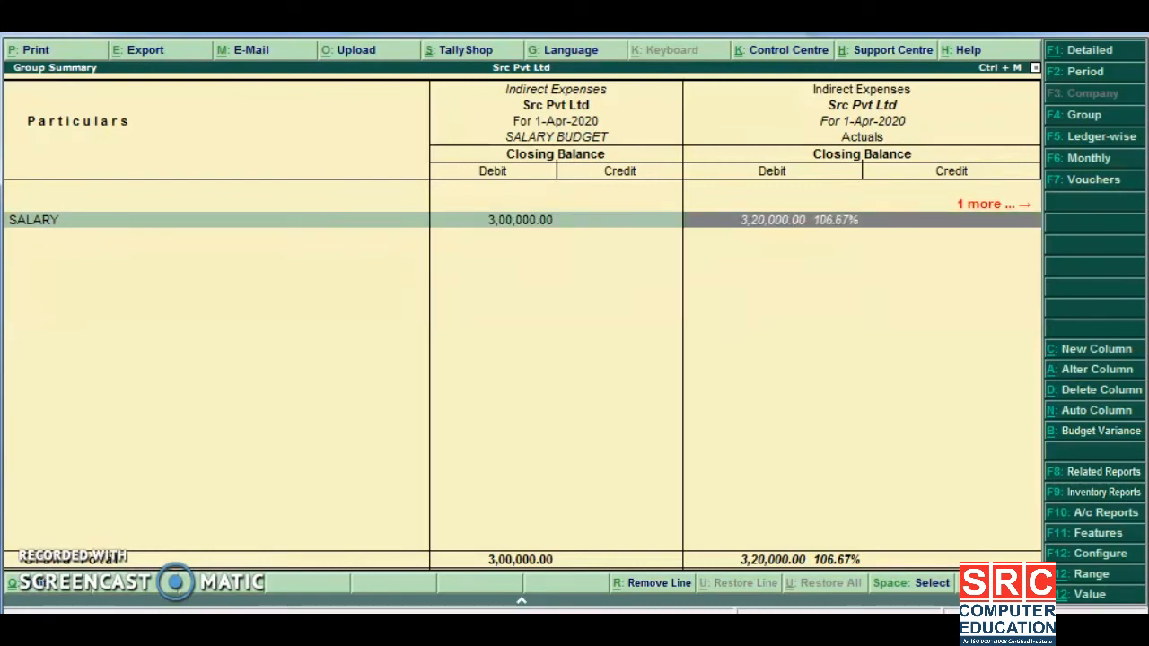
{"action": "key", "text": "Right"}
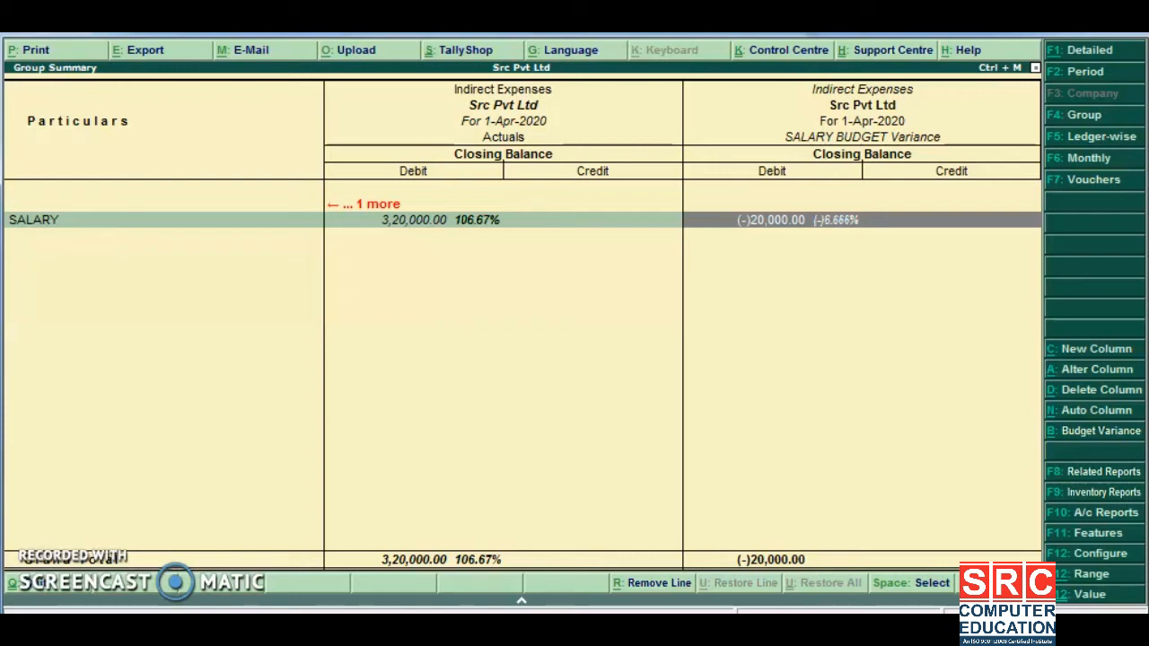
{"action": "key", "text": "Escape"}
{"action": "key", "text": "Escape"}
{"action": "key", "text": "Escape"}
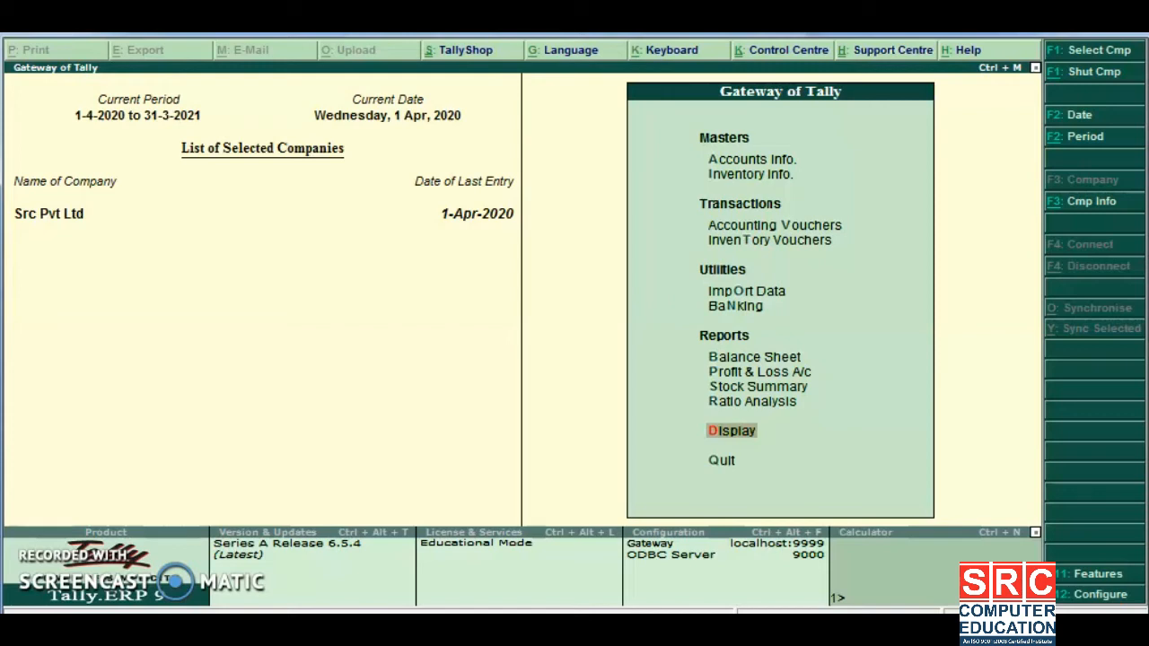
Step: Create a new budget named IND EXP BUDGET under Primary from the accounts masters
{"action": "key", "text": "Down"}
{"action": "key", "text": "Down"}
{"action": "key", "text": "Down"}
{"action": "key", "text": "Up"}
{"action": "key", "text": "Return"}
{"action": "key", "text": "Down"}
{"action": "key", "text": "Down"}
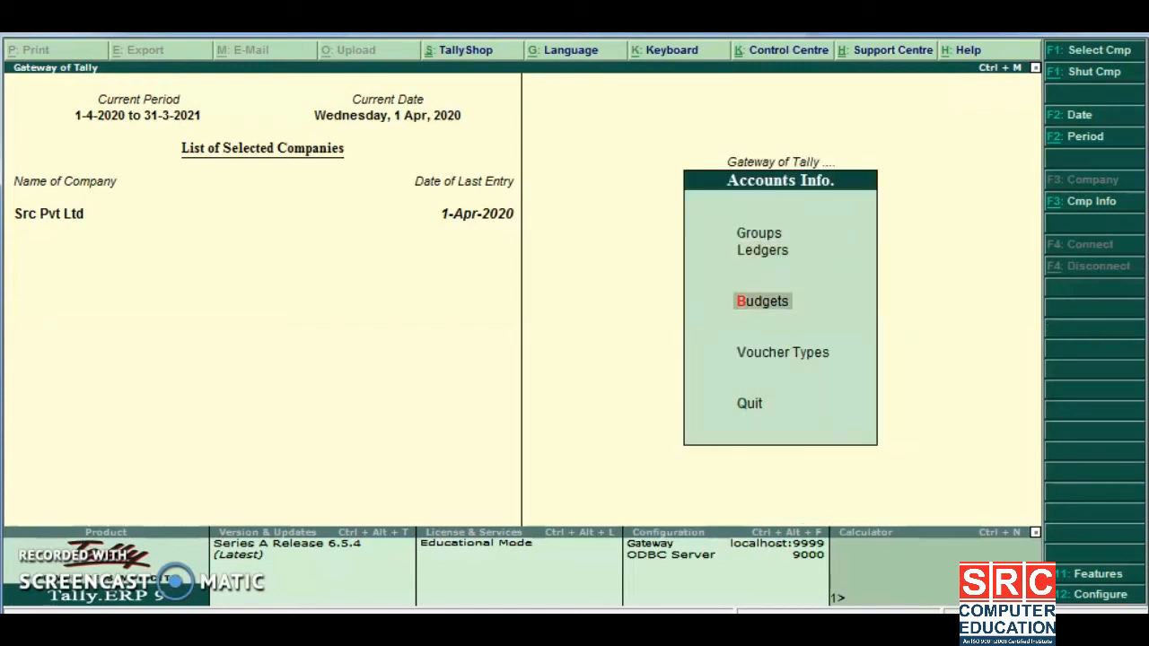
{"action": "key", "text": "Return"}
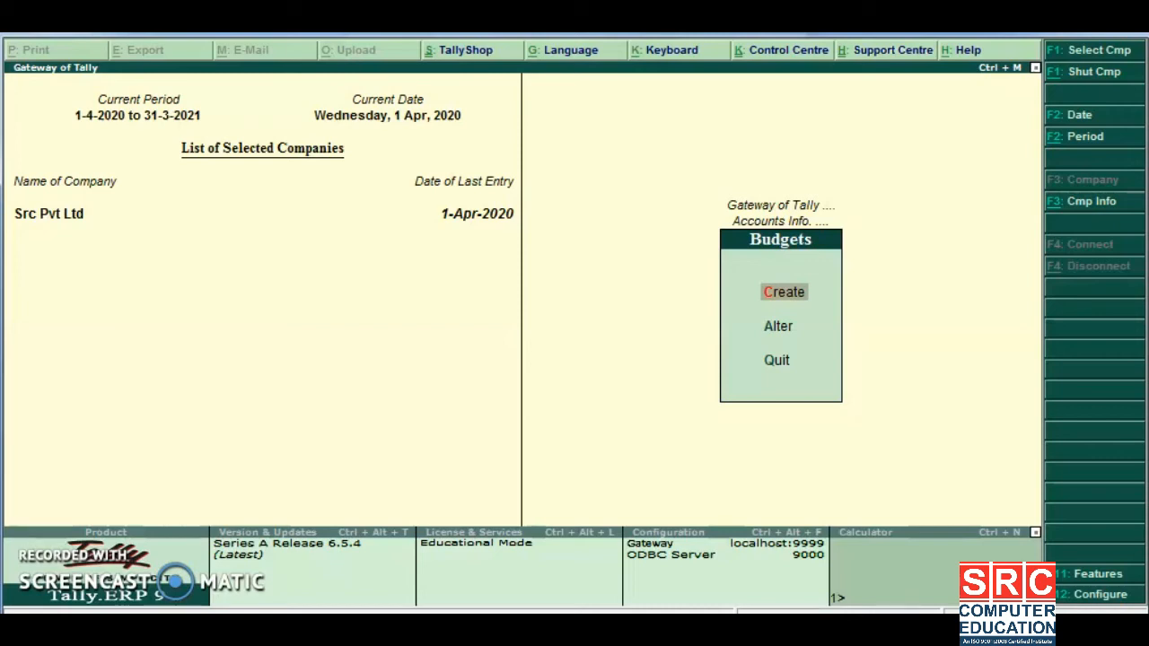
{"action": "key", "text": "Return"}
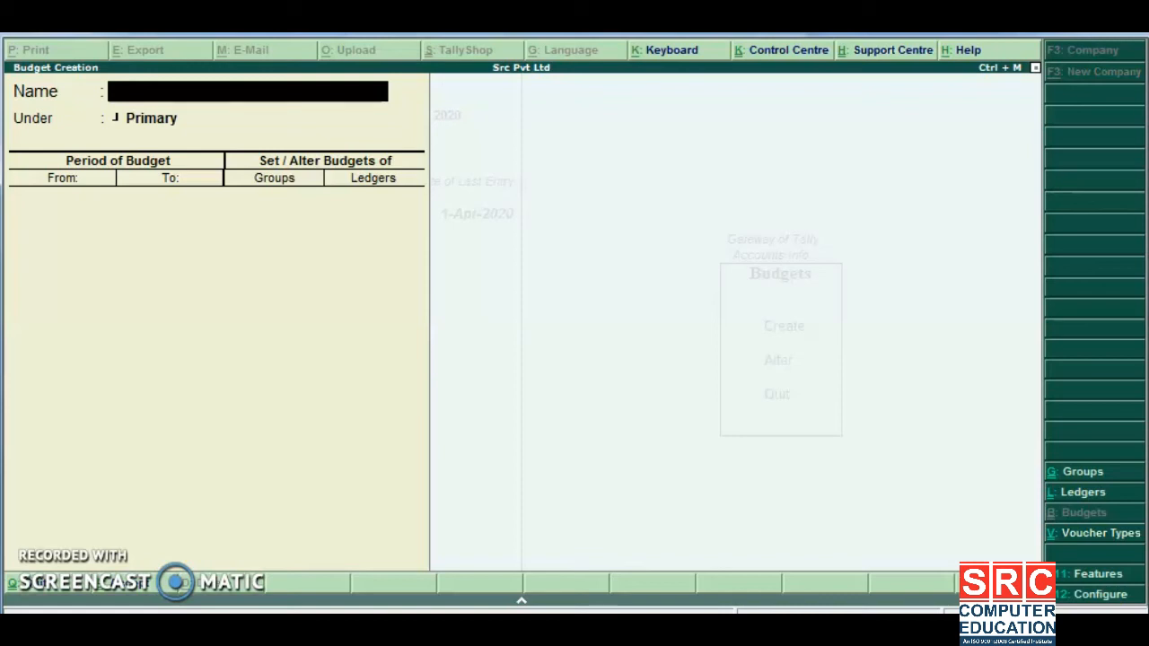
{"action": "type", "text": "IND EXP"}
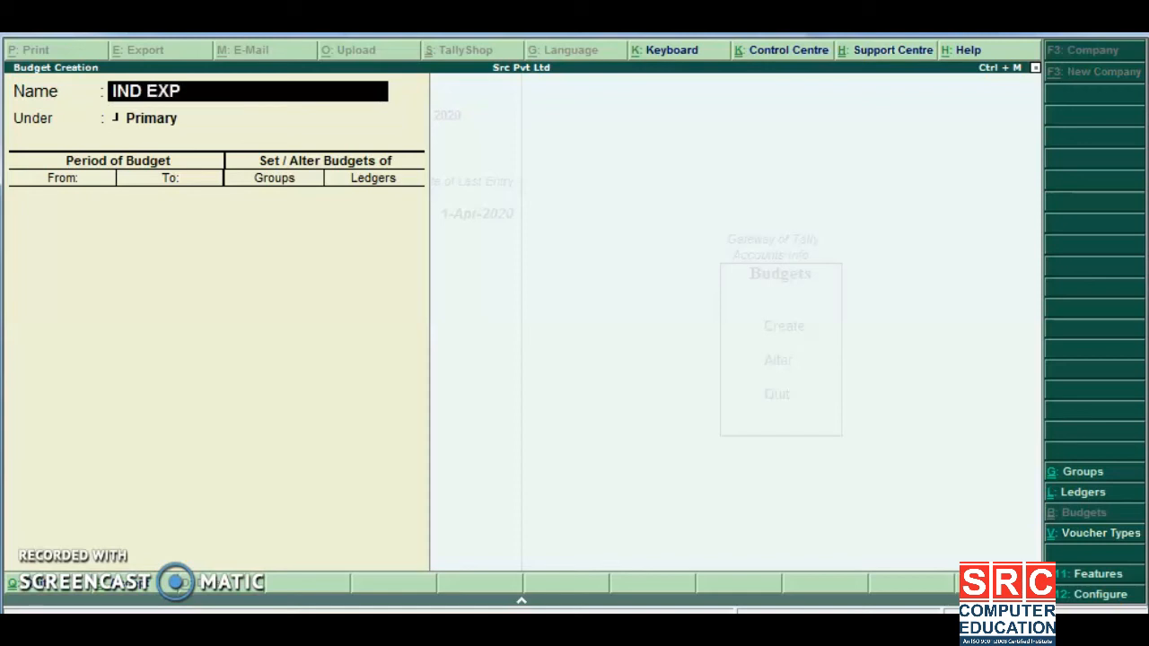
{"action": "type", "text": " BUDGET"}
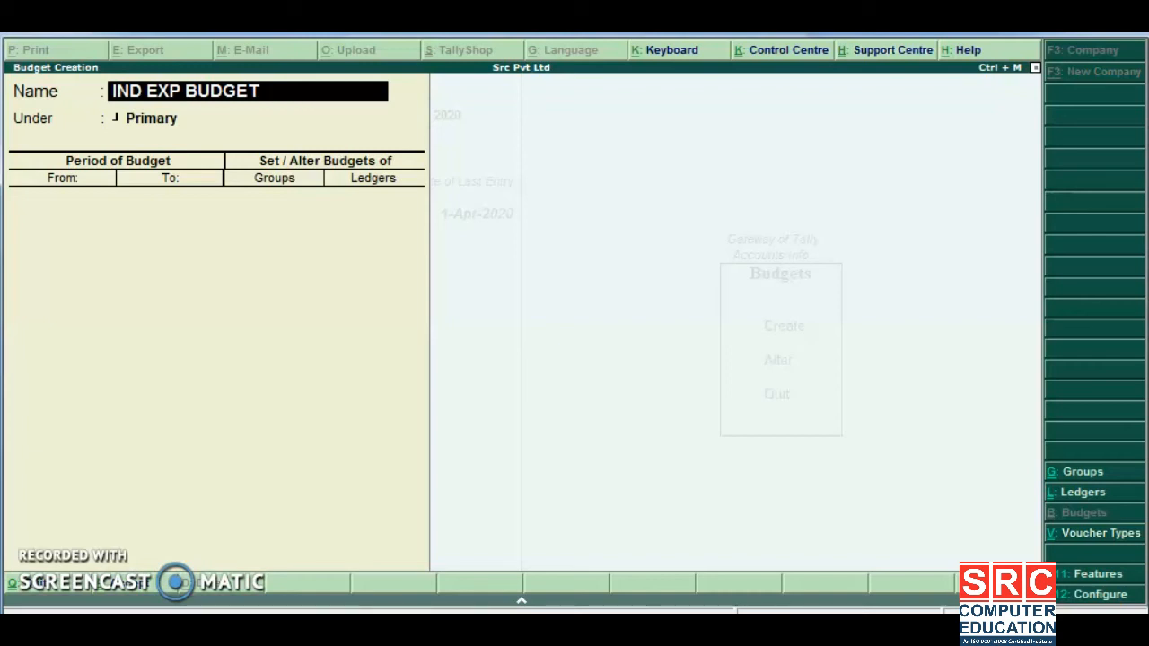
{"action": "key", "text": "Return"}
{"action": "key", "text": "Return"}
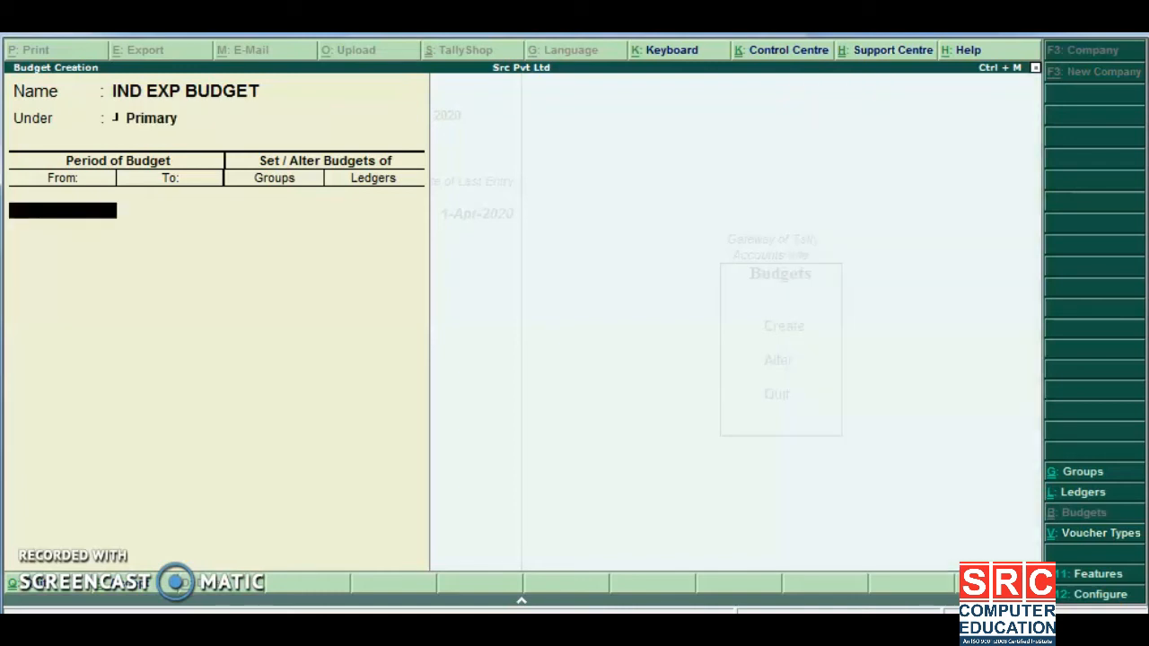
Step: Set the budget period from 1-Apr-2020 to 31-Mar-2021
{"action": "type", "text": "1-4-20"}
{"action": "key", "text": "Return"}
{"action": "type", "text": "31"}
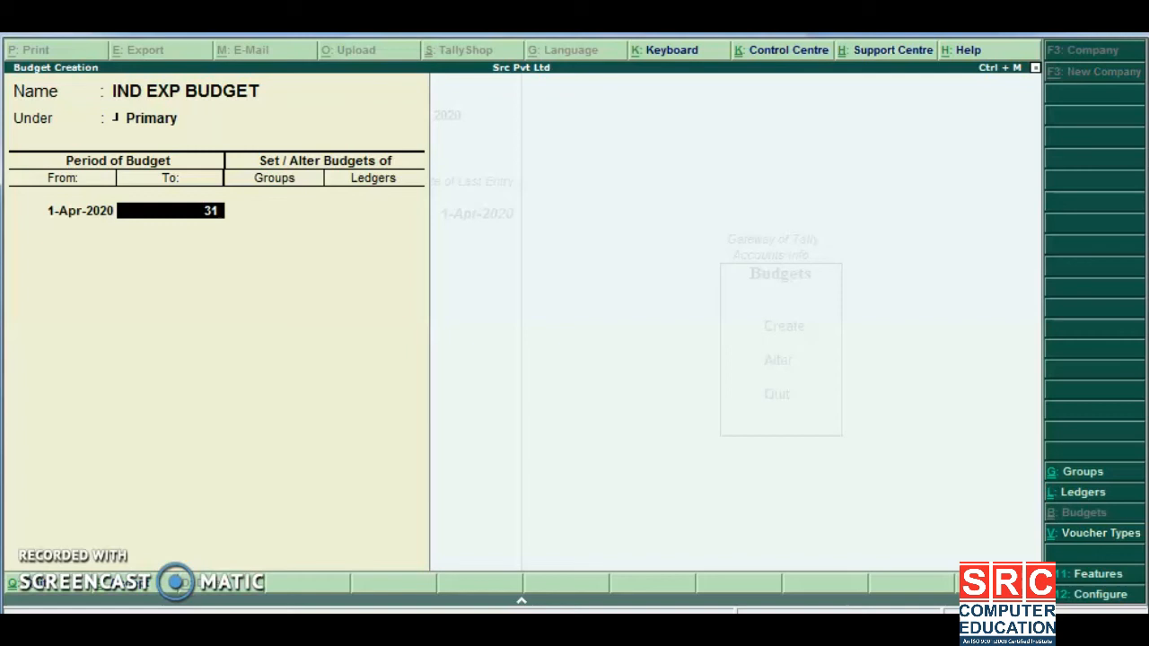
{"action": "type", "text": " 3 221"}
{"action": "key", "text": "BackSpace"}
{"action": "key", "text": "BackSpace"}
{"action": "type", "text": "1"}
{"action": "key", "text": "Return"}
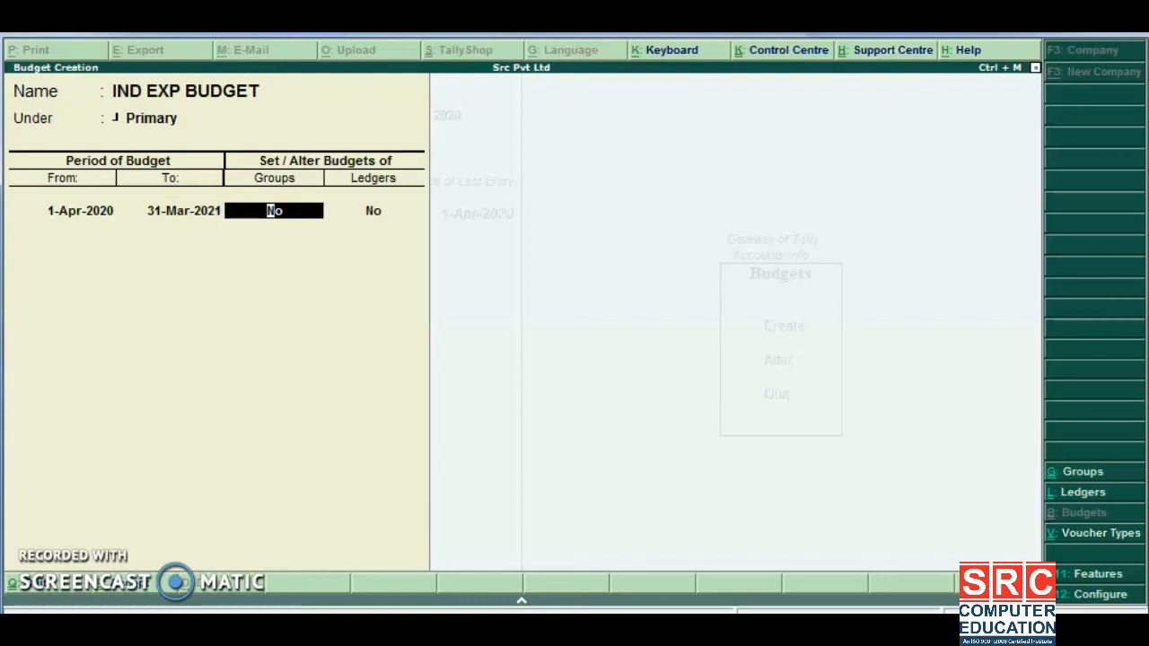
Step: Enable group budgets and budget Indirect Expenses at 10,00,000 on closing balance
{"action": "type", "text": "Y"}
{"action": "key", "text": "Return"}
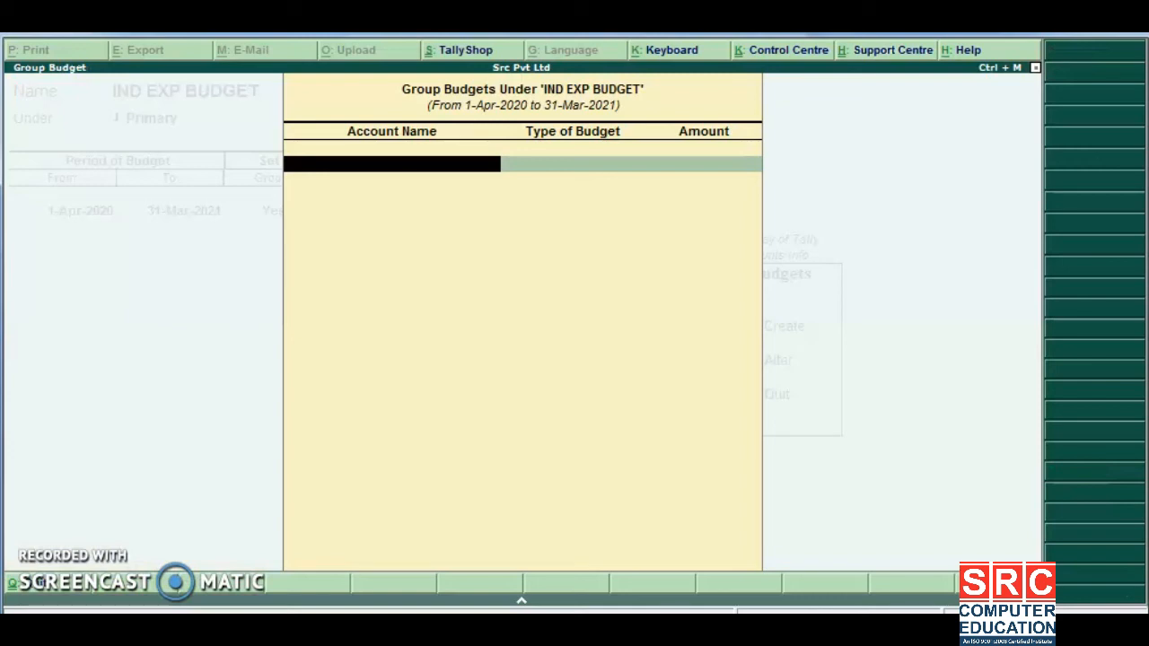
{"action": "type", "text": "IND"}
{"action": "key", "text": "Down"}
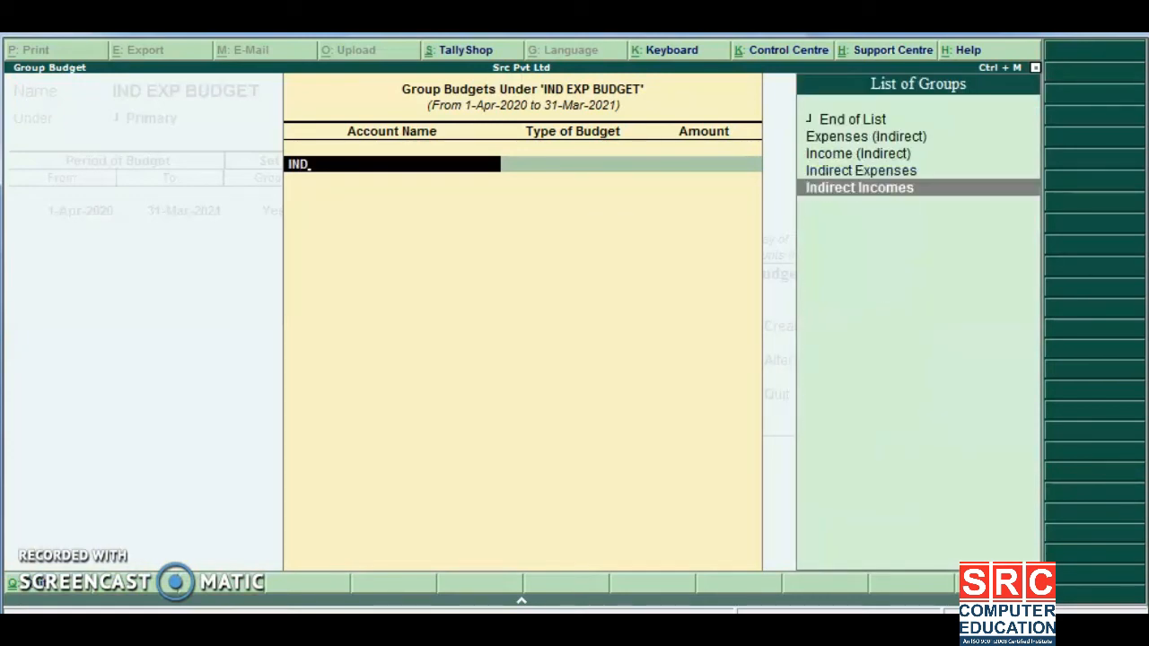
{"action": "key", "text": "Up"}
{"action": "key", "text": "Return"}
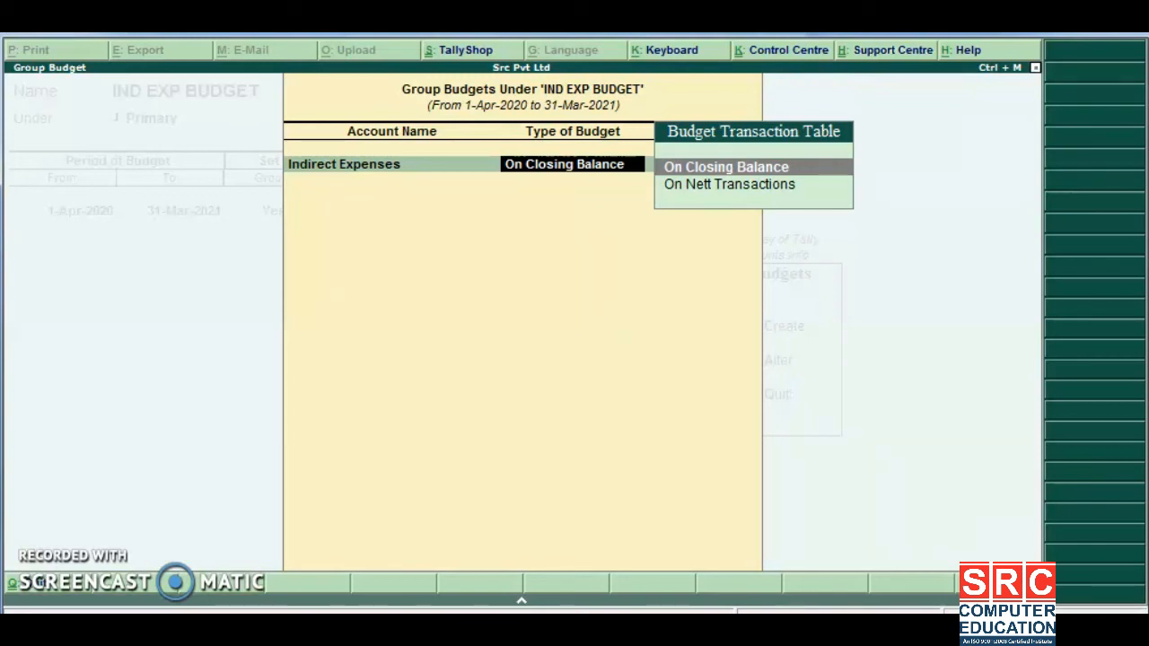
{"action": "key", "text": "Return"}
{"action": "type", "text": "1000000"}
{"action": "key", "text": "Return"}
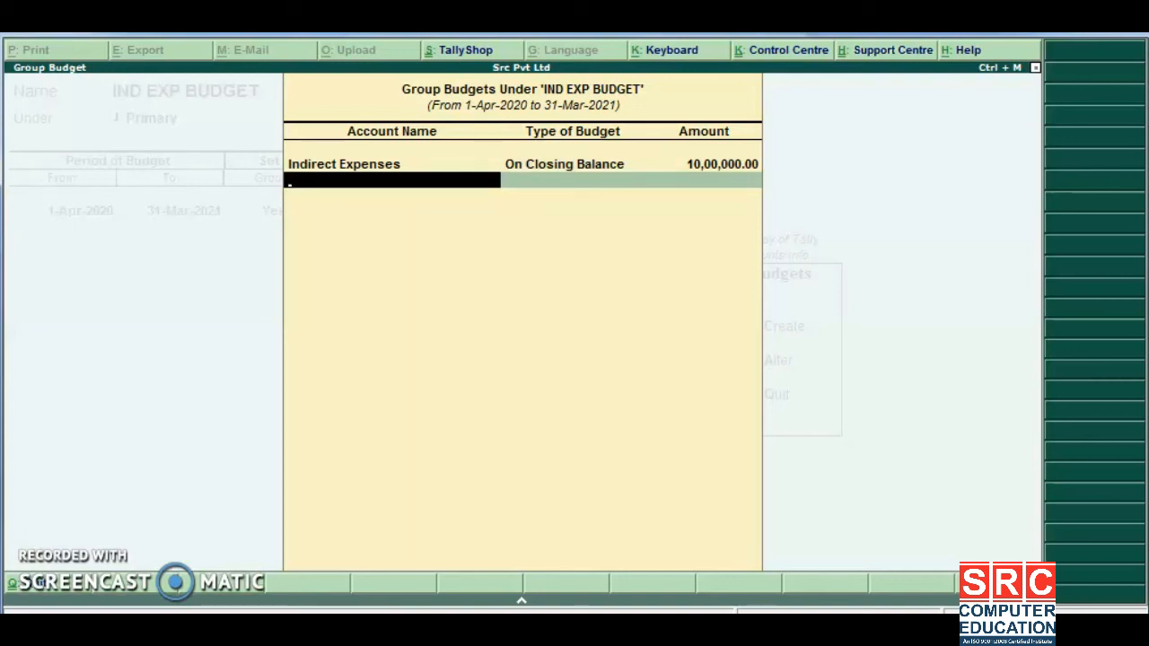
{"action": "key", "text": "Return"}
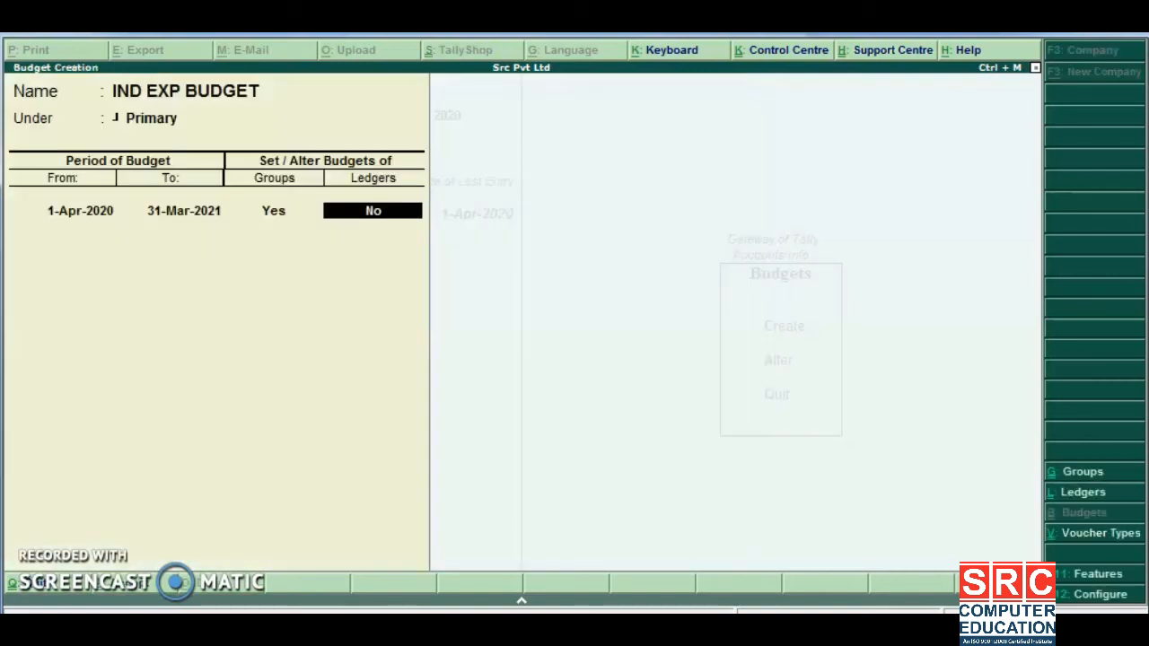
Step: Leave ledger budgets at No, save IND EXP BUDGET and exit budget creation
{"action": "key", "text": "Return"}
{"action": "key", "text": "Return"}
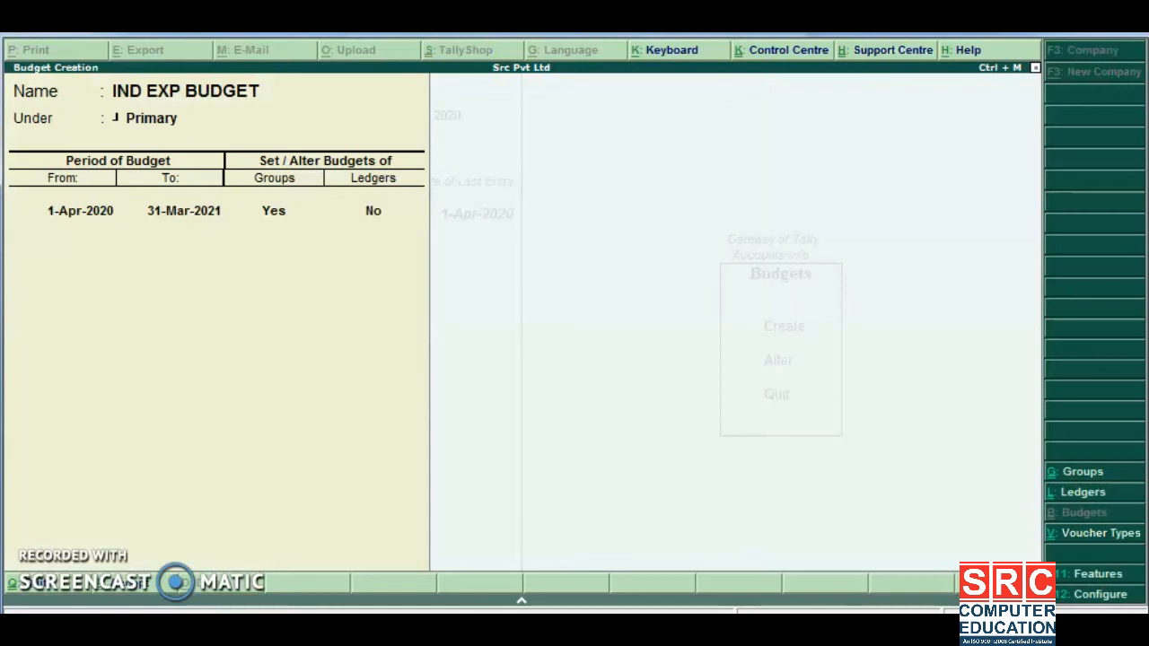
{"action": "key", "text": "Return"}
{"action": "key", "text": "Escape"}
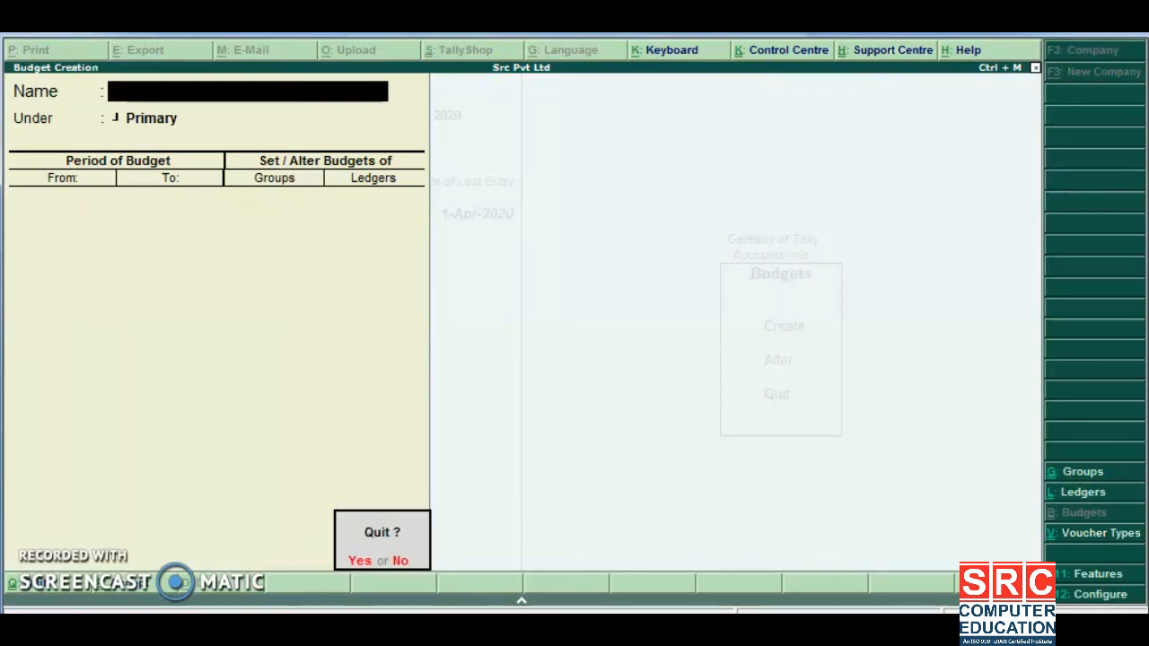
{"action": "key", "text": "Return"}
{"action": "key", "text": "Escape"}
Step: Start a payment voucher dated 1-Apr-2020 and create a RENT ledger under Indirect Expenses for its debit line
{"action": "key", "text": "Down"}
{"action": "key", "text": "Down"}
{"action": "key", "text": "Down"}
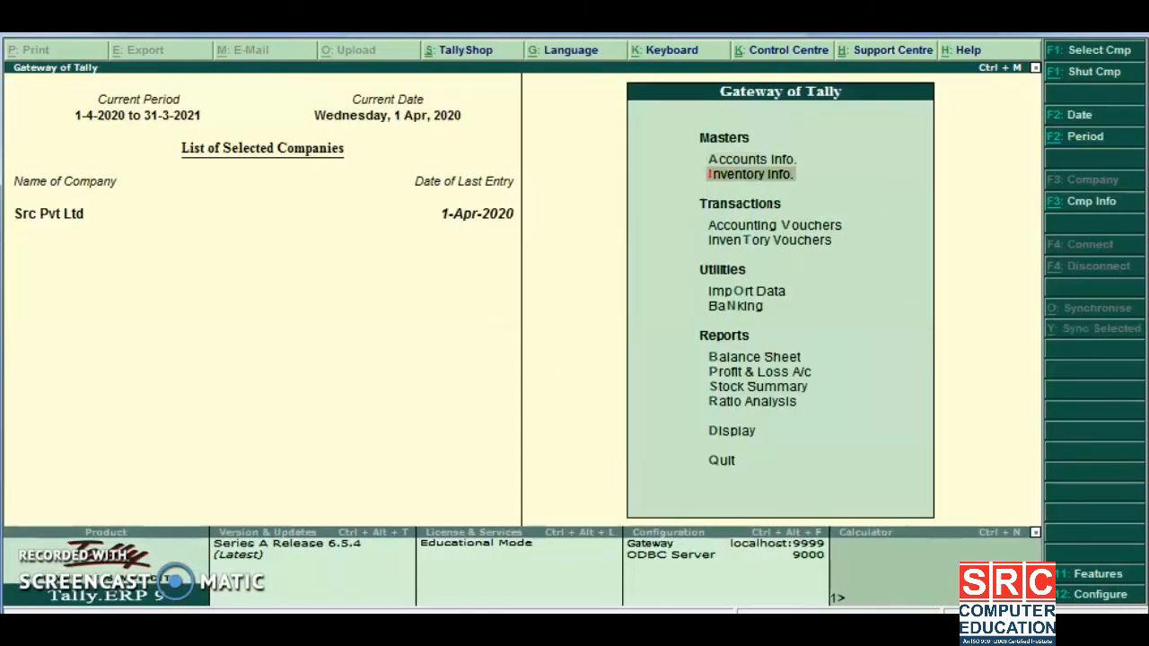
{"action": "key", "text": "Up"}
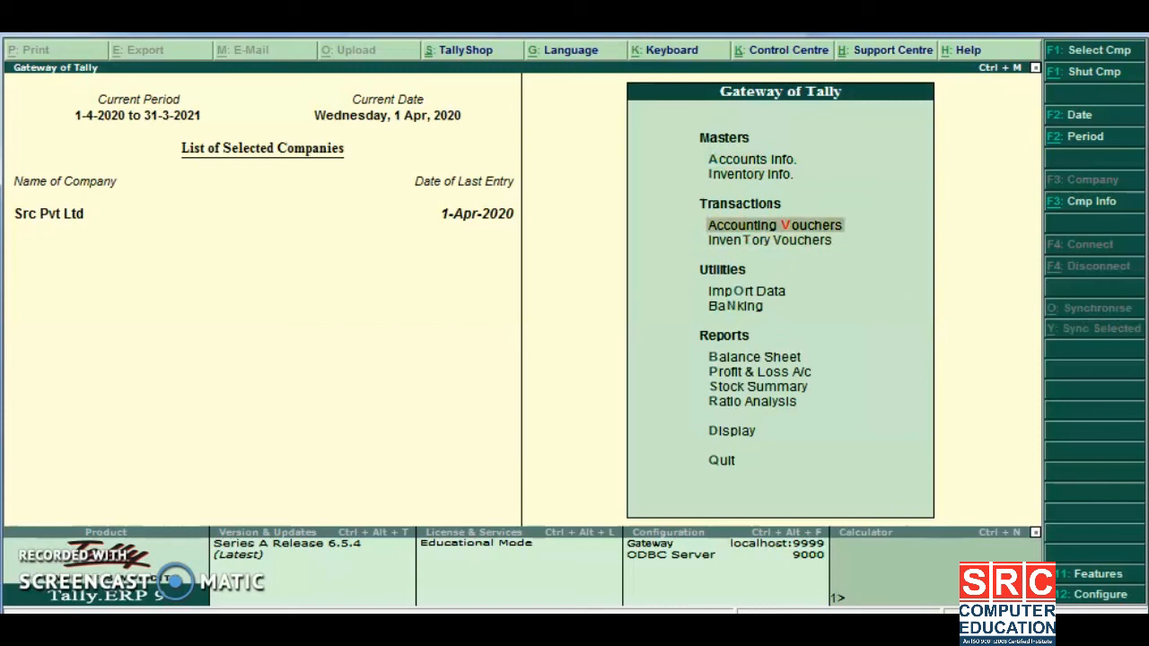
{"action": "key", "text": "Return"}
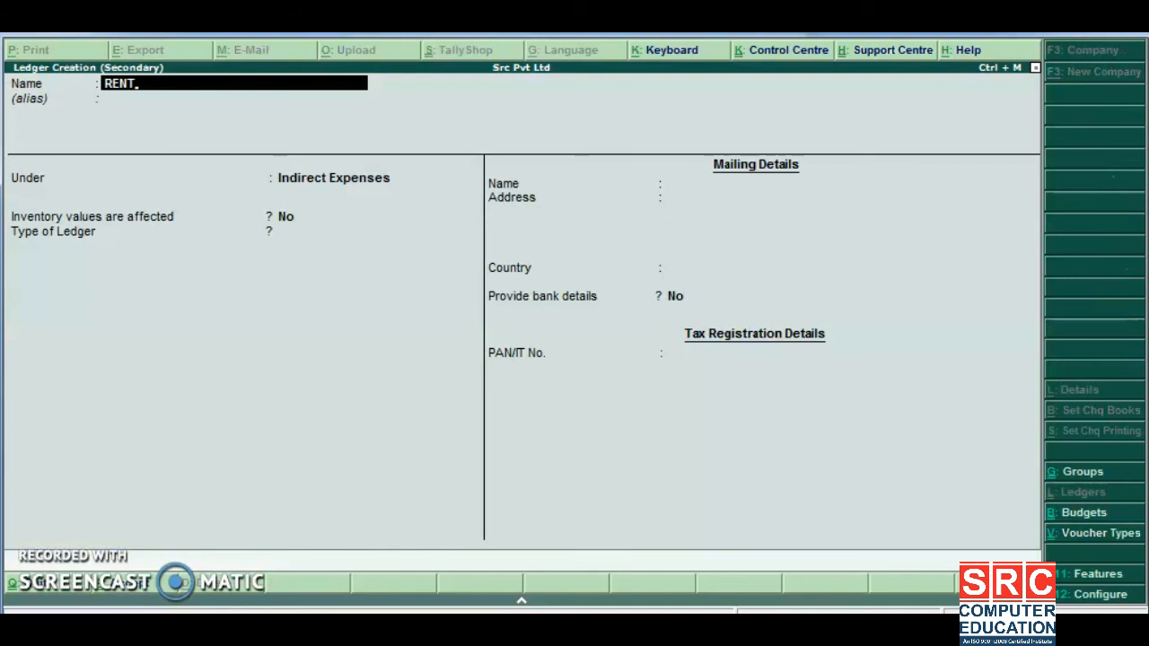
{"action": "key", "text": "Return"}
{"action": "key", "text": "Return"}
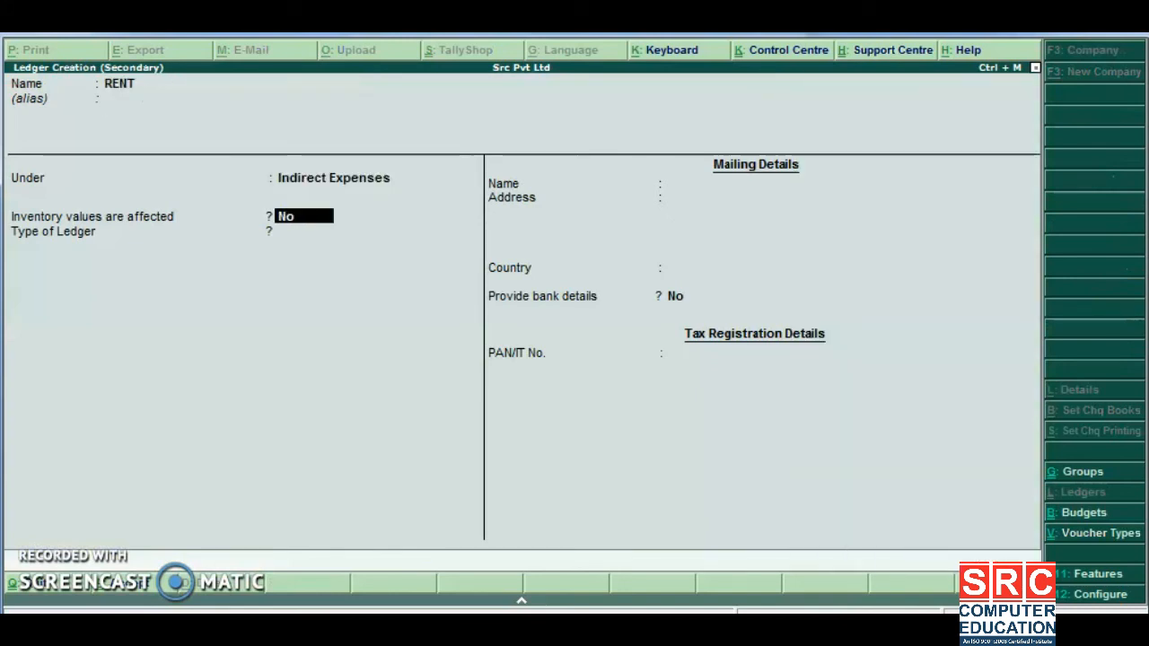
{"action": "key", "text": "ctrl+a"}
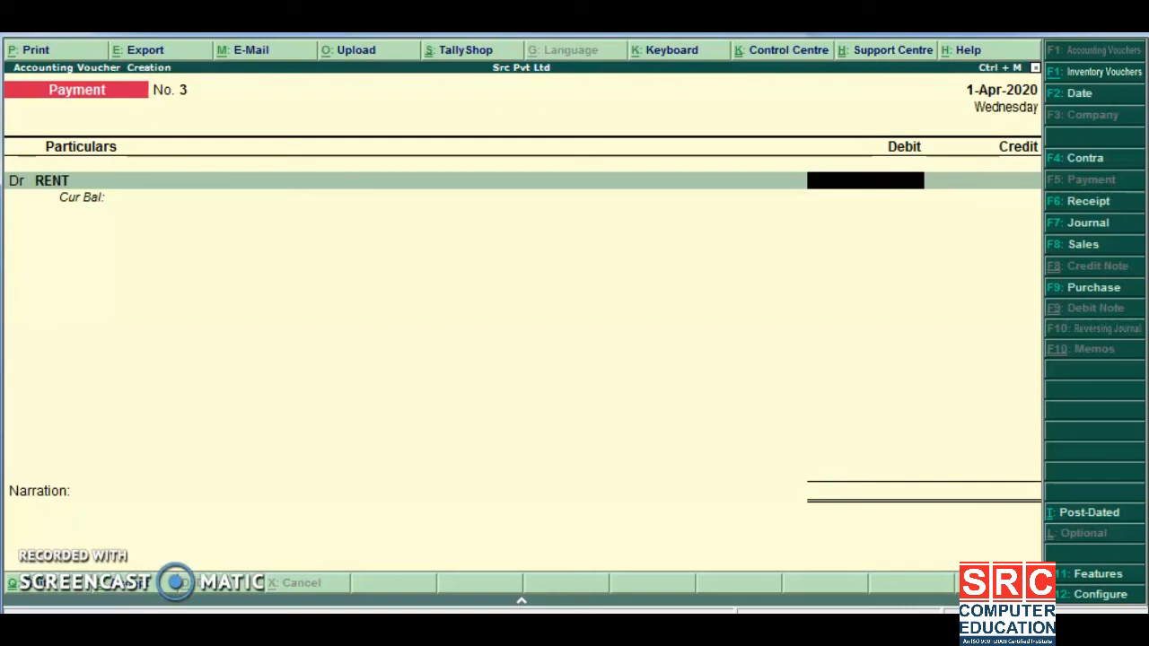
Step: Debit RENT and credit Cash with 5,00,000, and save the payment voucher with no narration
{"action": "type", "text": "5"}
{"action": "type", "text": "00000"}
{"action": "key", "text": "Return"}
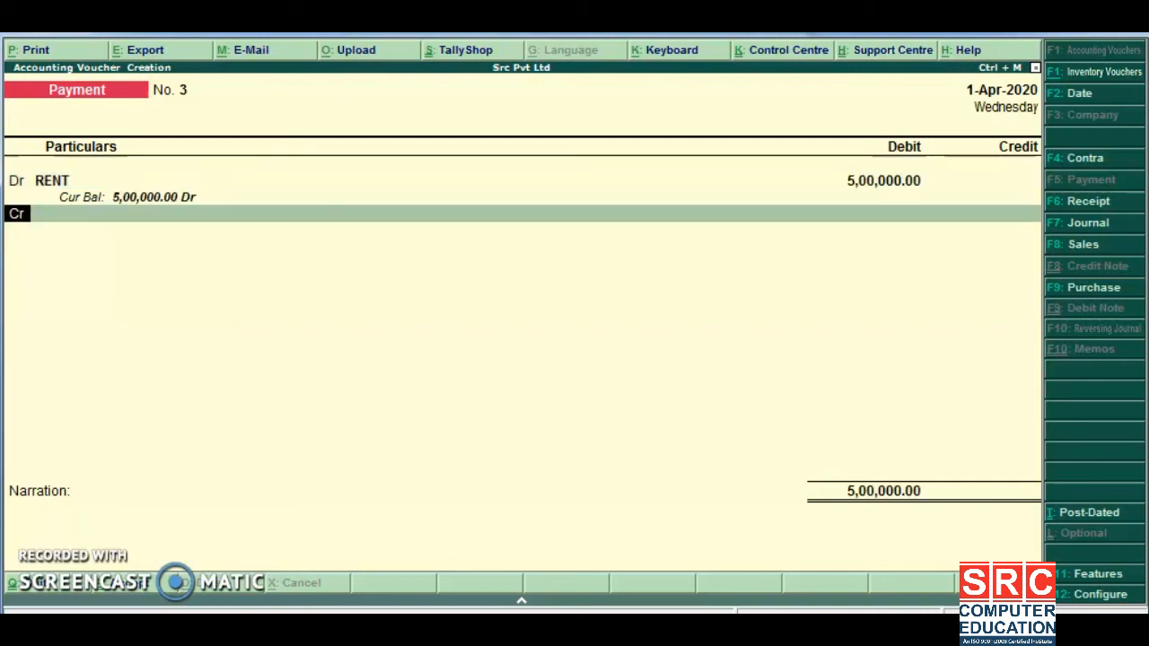
{"action": "key", "text": "Return"}
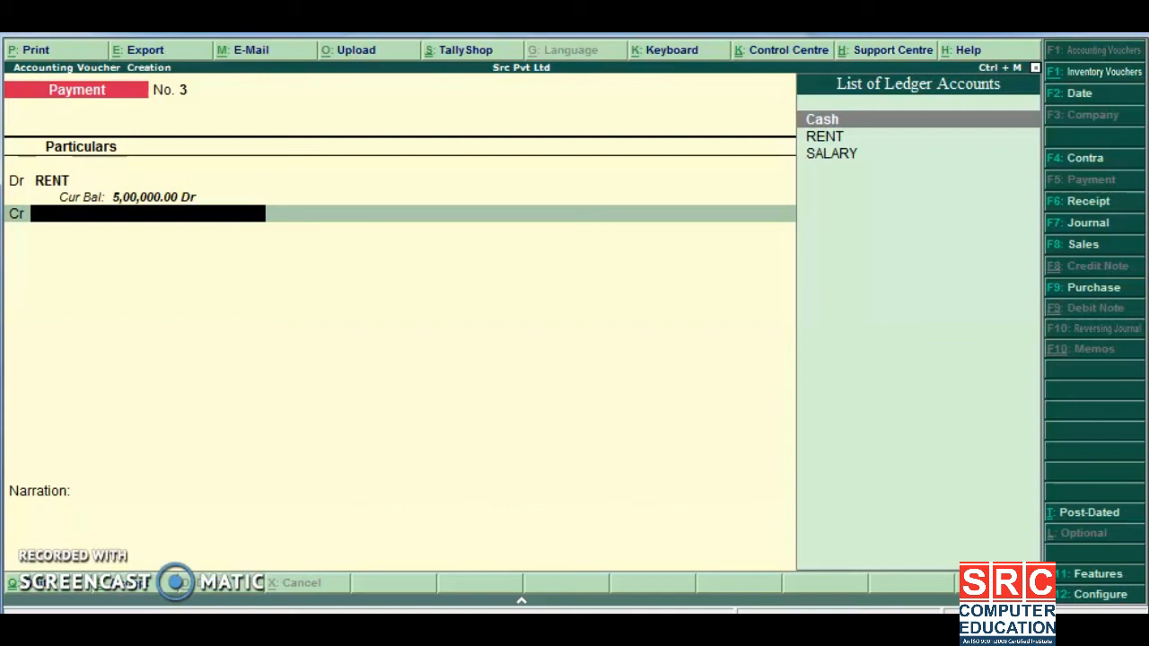
{"action": "key", "text": "BackSpace"}
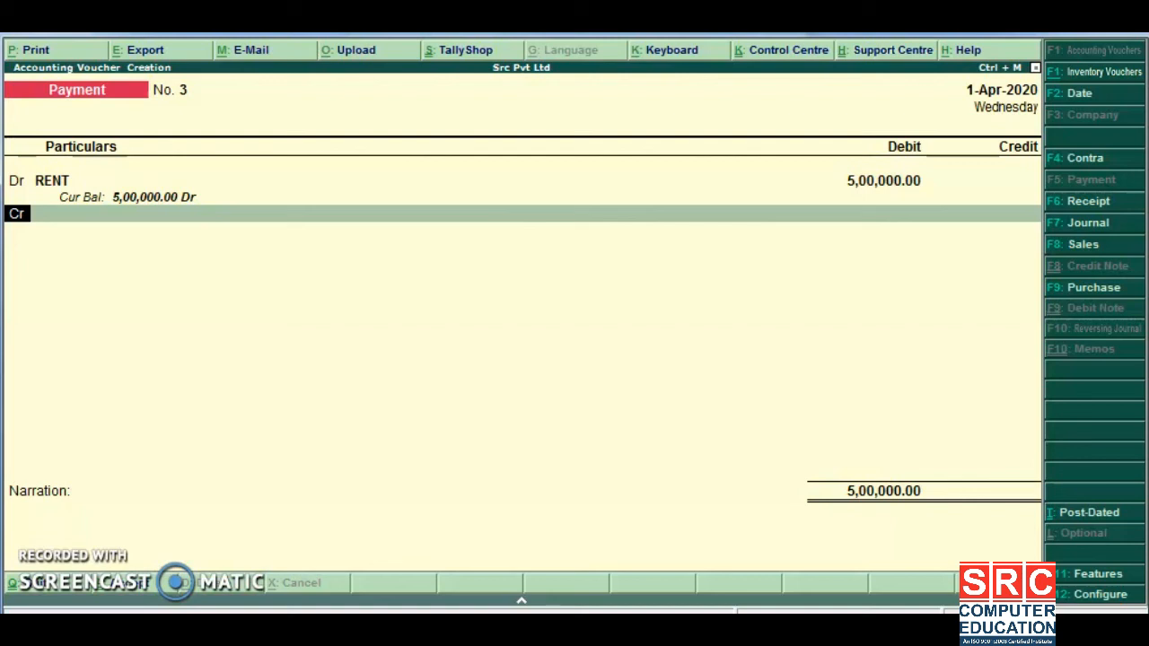
{"action": "key", "text": "Return"}
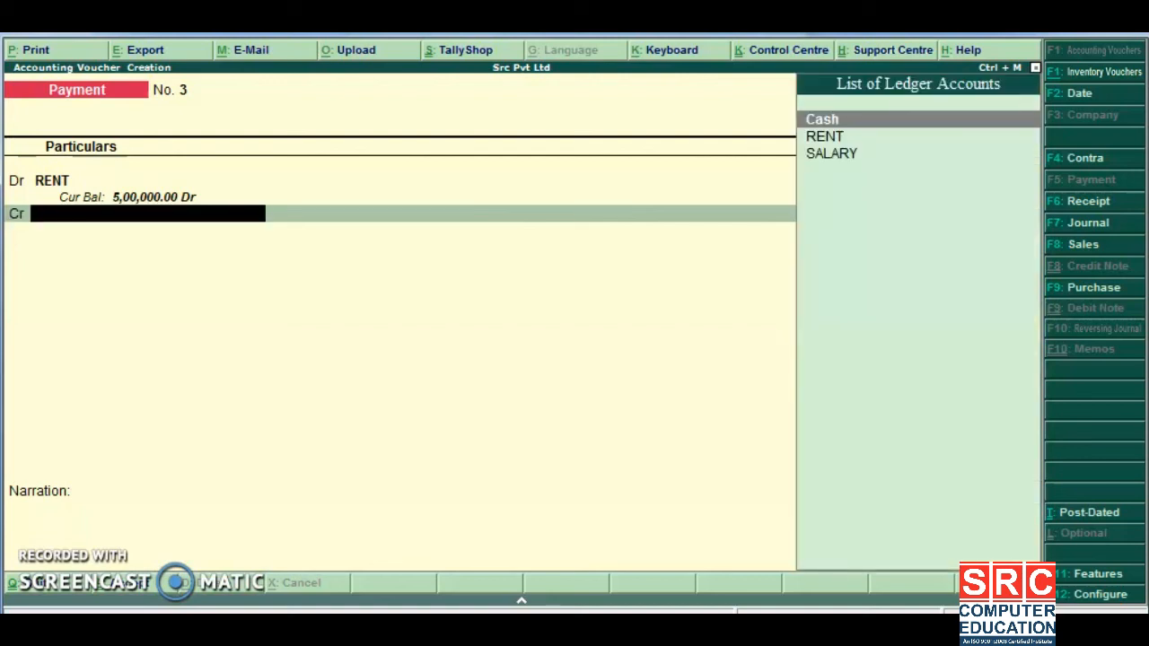
{"action": "type", "text": "CAS"}
{"action": "key", "text": "Return"}
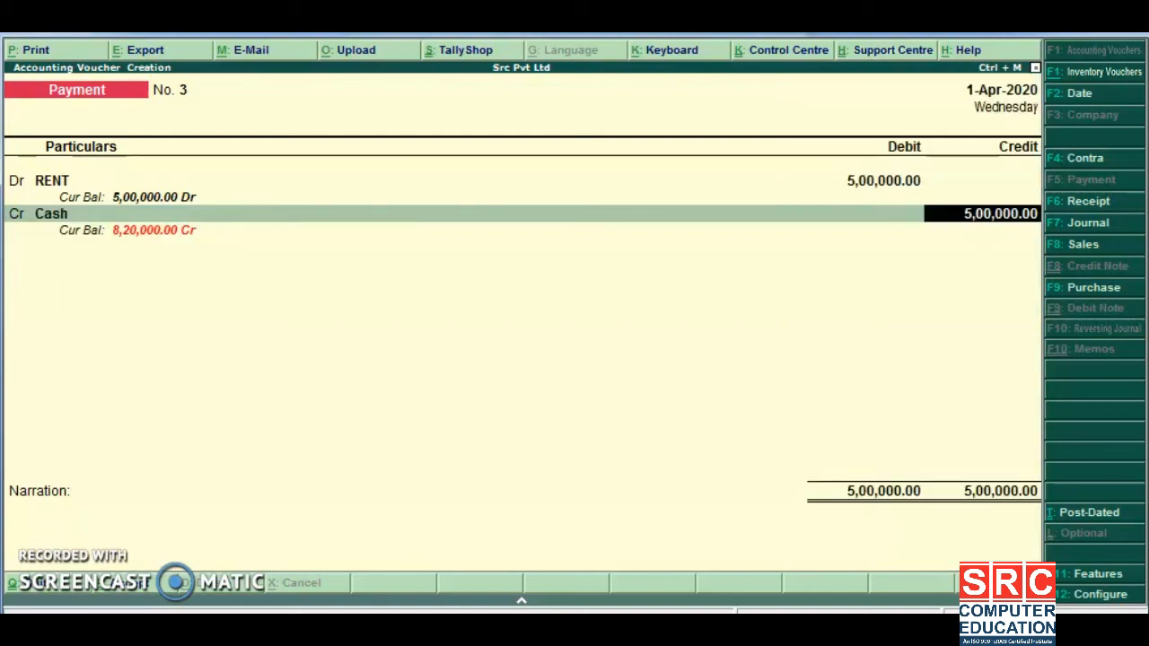
{"action": "key", "text": "Return"}
{"action": "key", "text": "Return"}
{"action": "key", "text": "Return"}
{"action": "key", "text": "Return"}
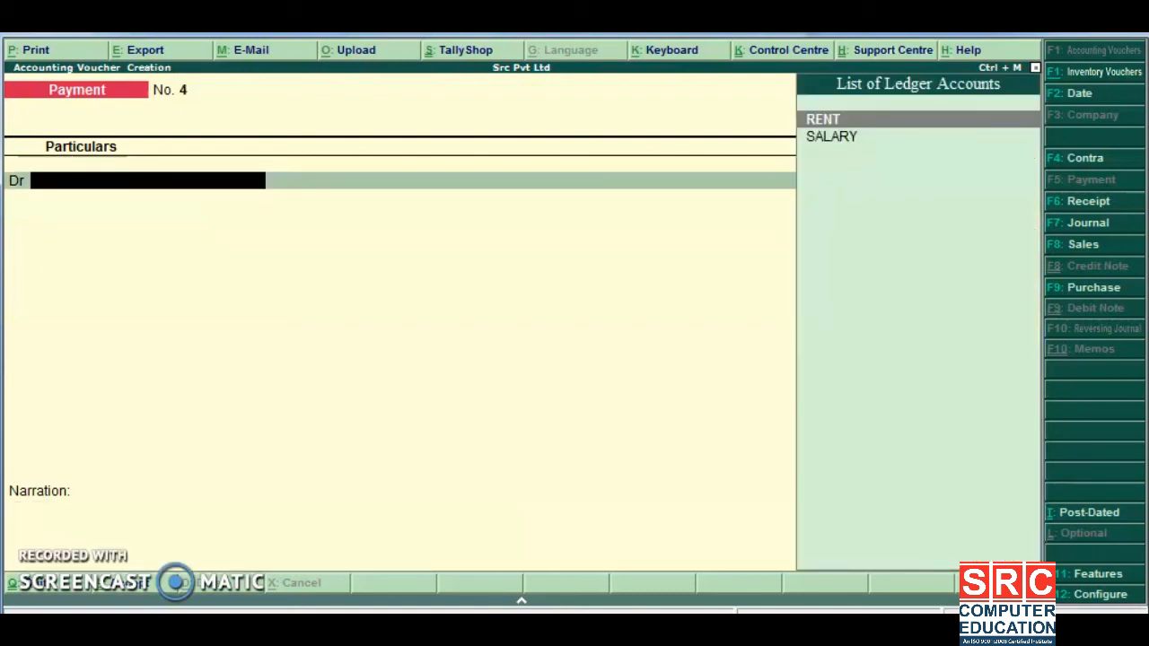
Step: Create an ELECT BILL ledger under Indirect Expenses for the debit line of the new payment voucher
{"action": "key", "text": "alt+c"}
{"action": "type", "text": "ELECT BILL"}
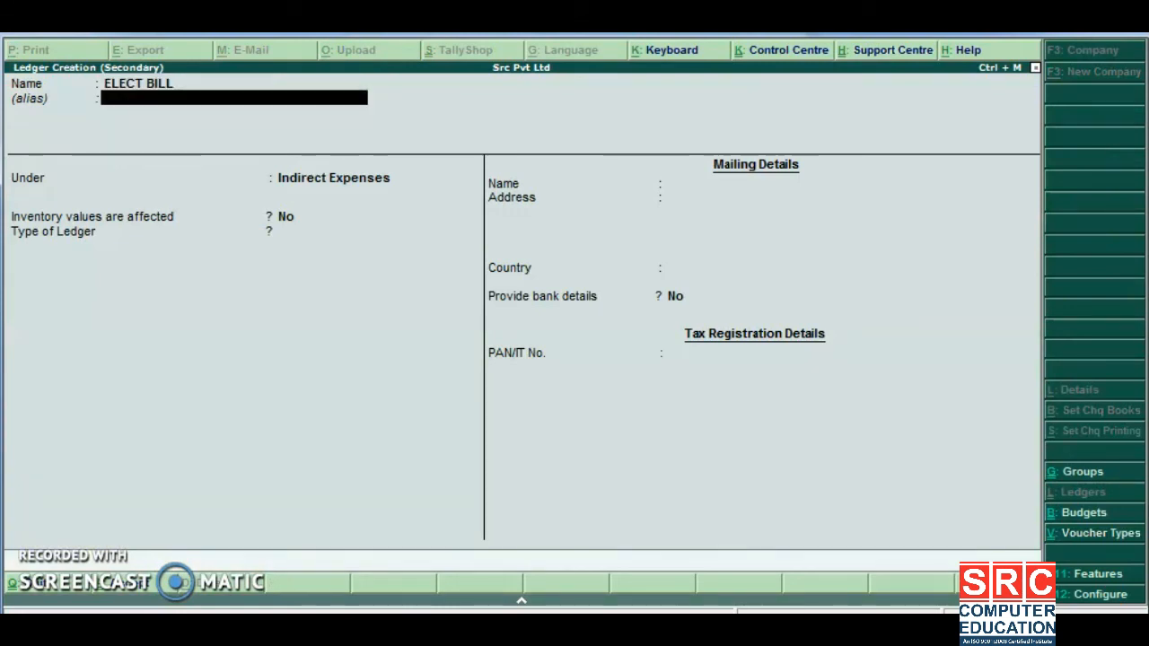
{"action": "key", "text": "Return"}
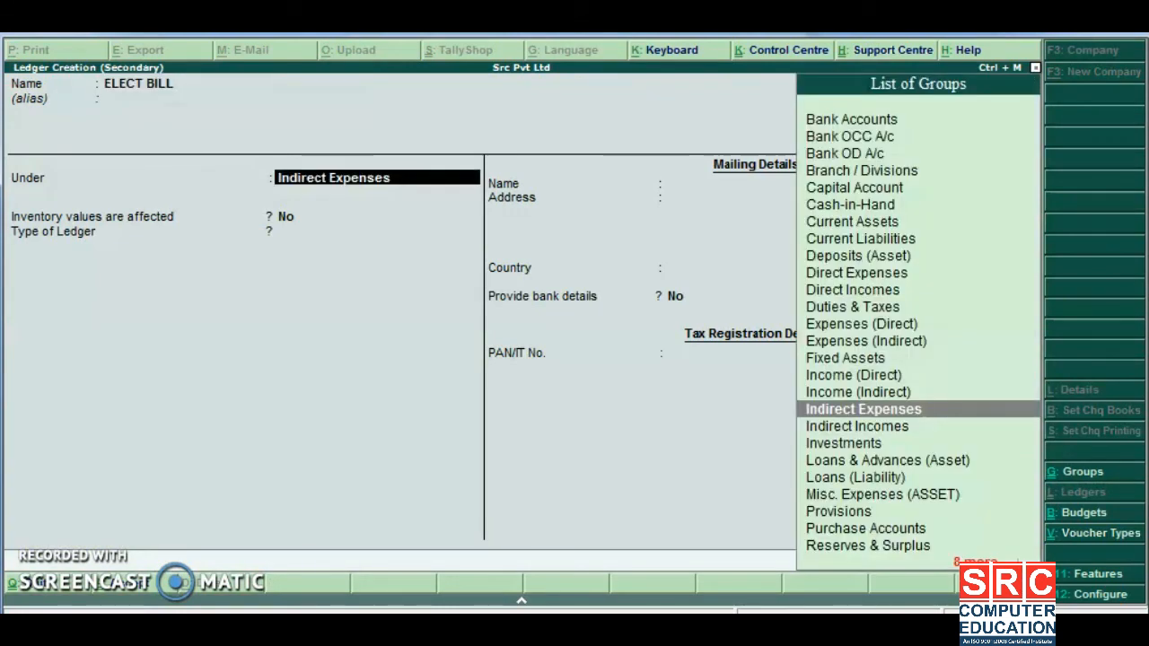
{"action": "key", "text": "ctrl+a"}
{"action": "key", "text": "Return"}
Step: Debit ELECT BILL and credit Cash with 20,000, save the voucher with no narration and exit voucher entry
{"action": "type", "text": "20000"}
{"action": "key", "text": "Return"}
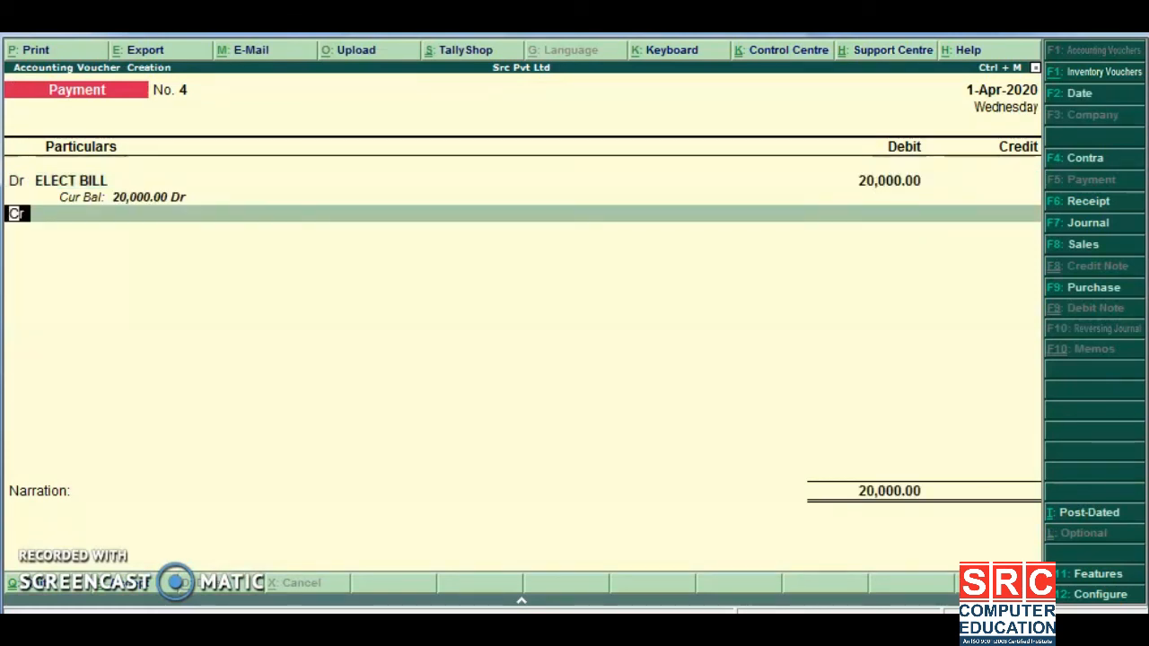
{"action": "type", "text": "CA"}
{"action": "key", "text": "Return"}
{"action": "key", "text": "Return"}
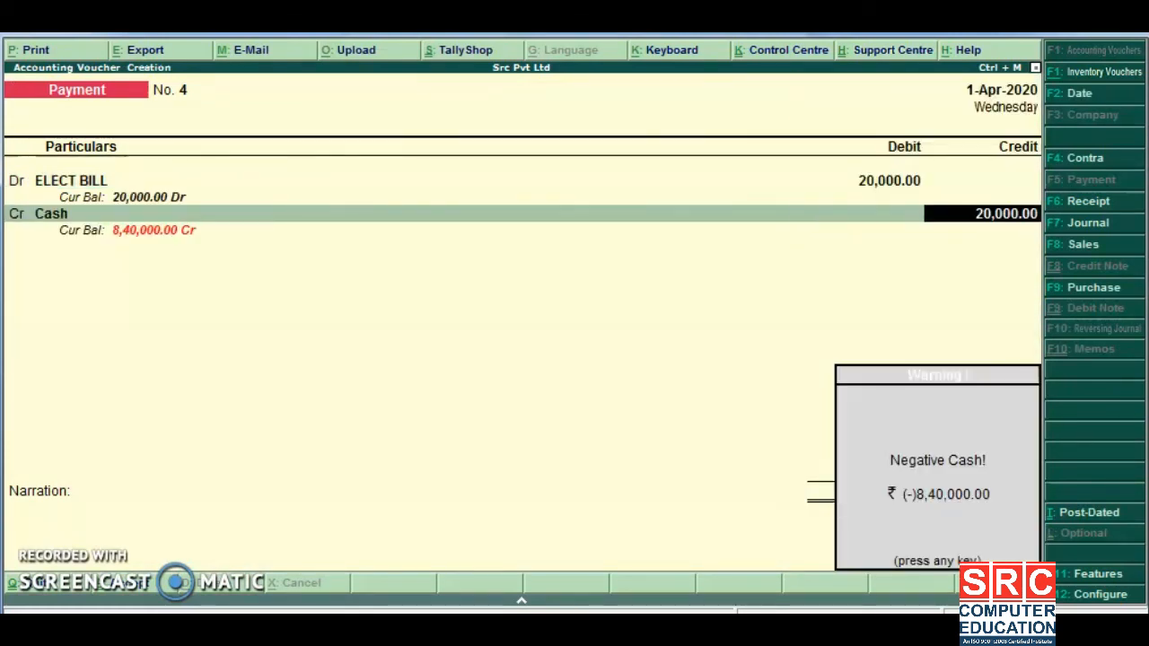
{"action": "key", "text": "Return"}
{"action": "key", "text": "Return"}
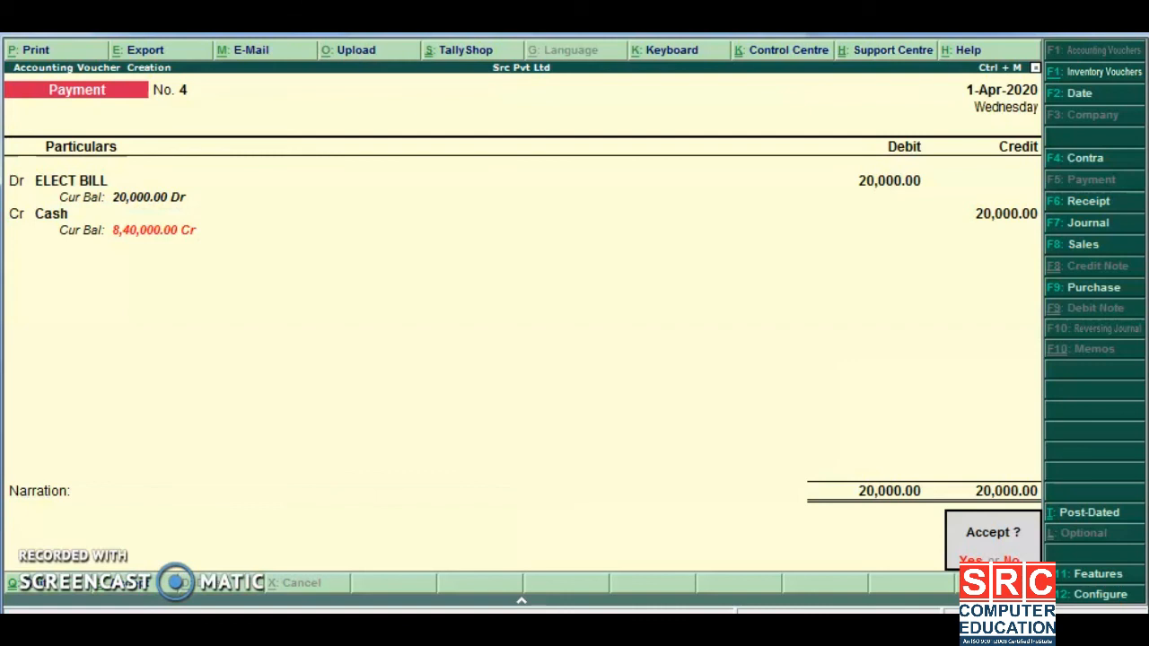
{"action": "key", "text": "Return"}
{"action": "key", "text": "Escape"}
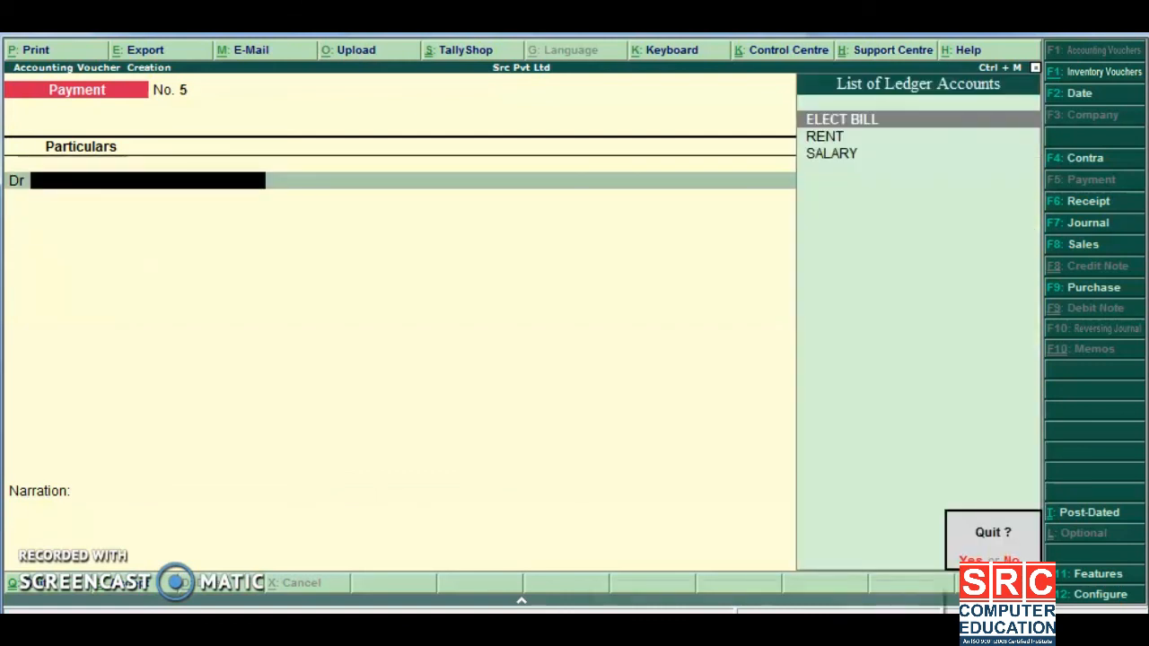
{"action": "key", "text": "Return"}
Step: Open the company's Trial Balance report from the Gateway of Tally
{"action": "key", "text": "Down"}
{"action": "key", "text": "Down"}
{"action": "key", "text": "Down"}
{"action": "key", "text": "Down"}
{"action": "key", "text": "Down"}
{"action": "key", "text": "Down"}
{"action": "key", "text": "Down"}
{"action": "key", "text": "Down"}
{"action": "key", "text": "Down"}
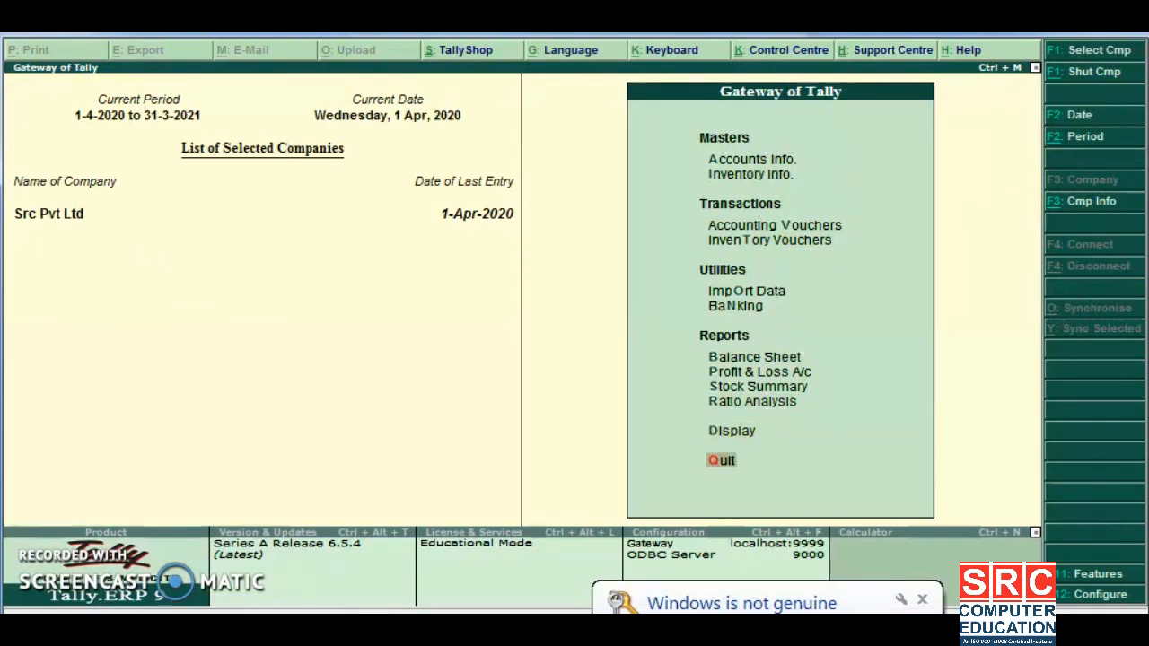
{"action": "key", "text": "Up"}
{"action": "key", "text": "Return"}
{"action": "key", "text": "Down"}
{"action": "key", "text": "Up"}
{"action": "key", "text": "Return"}
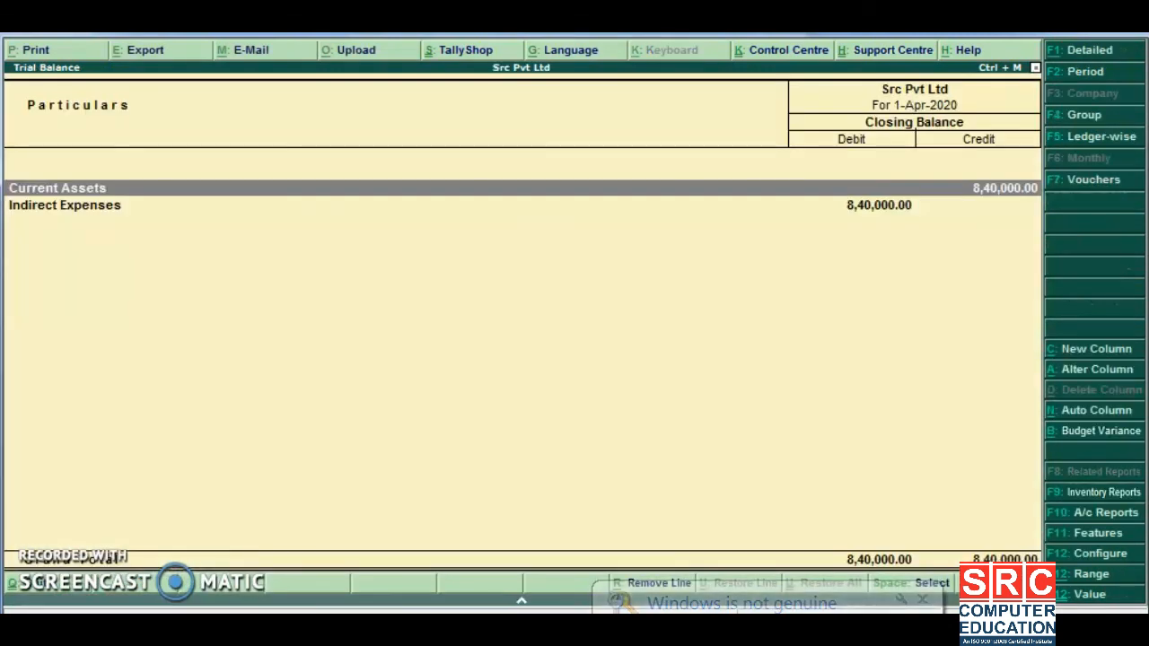
Step: Examine the ledger balances in the Indirect Expenses group and return to the Trial Balance
{"action": "key", "text": "Down"}
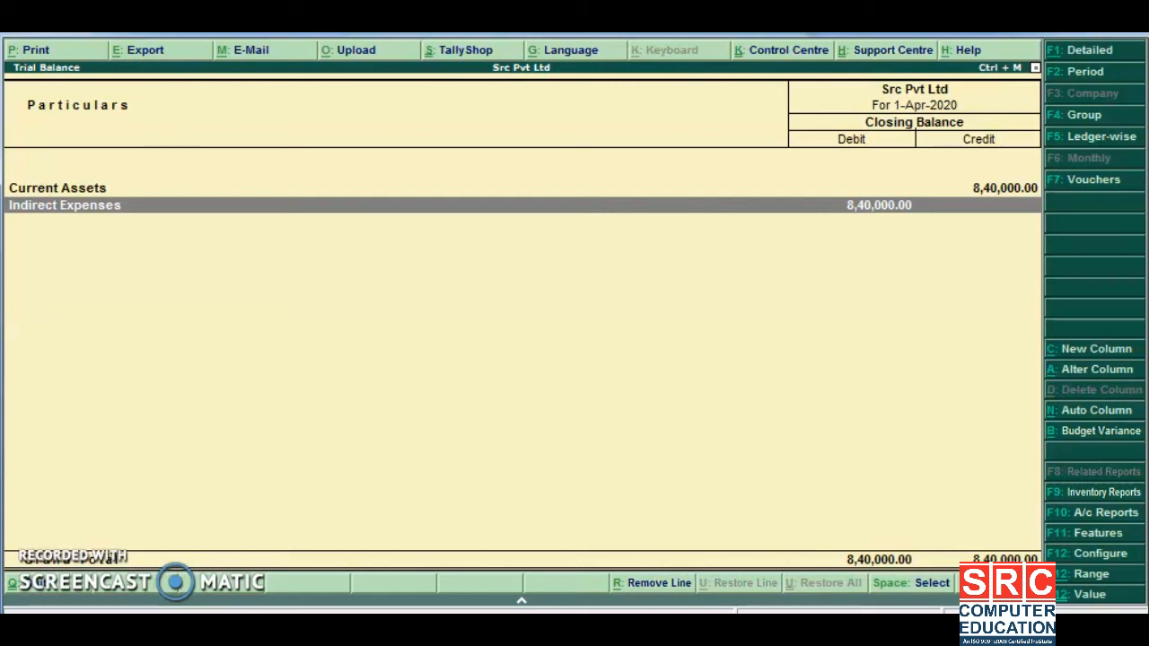
{"action": "key", "text": "Return"}
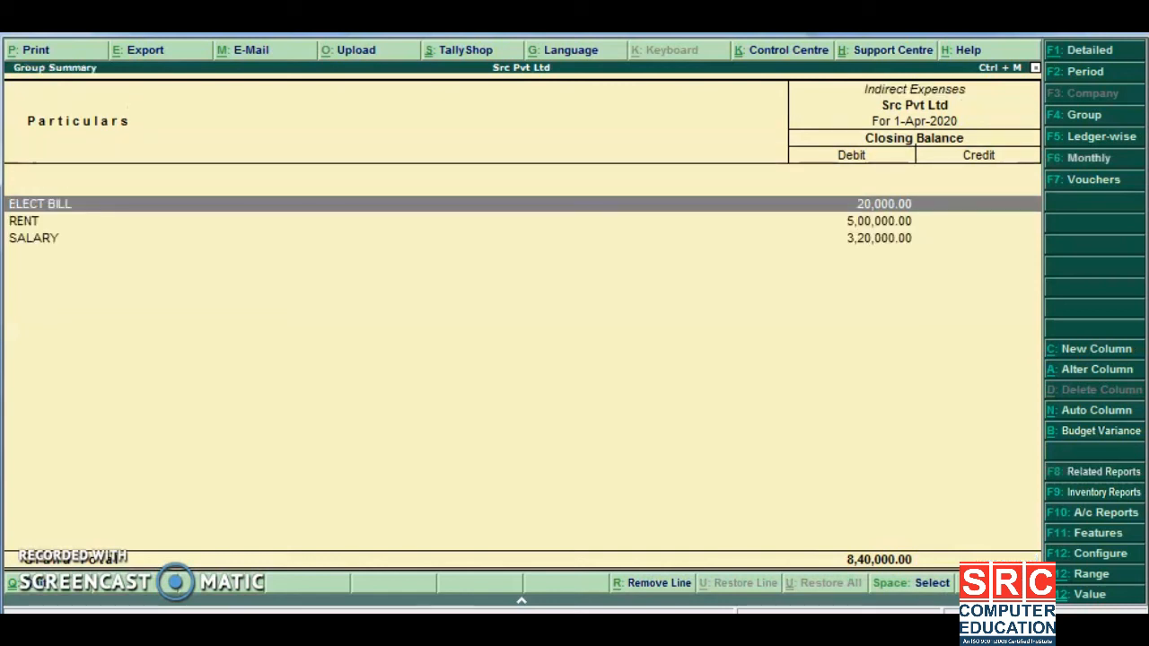
{"action": "key", "text": "Escape"}
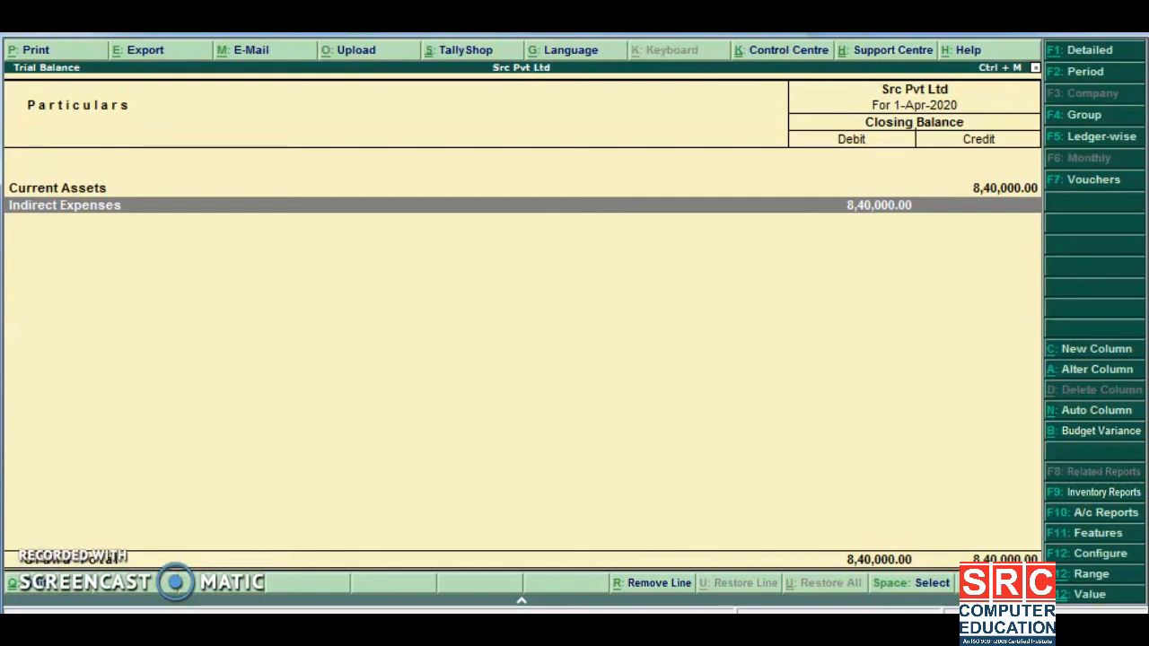
Step: Run a budget variance analysis against IND EXP BUDGET, review Indirect Expenses across the budget, actuals and variance columns, and return to the gateway
{"action": "key", "text": "alt+b"}
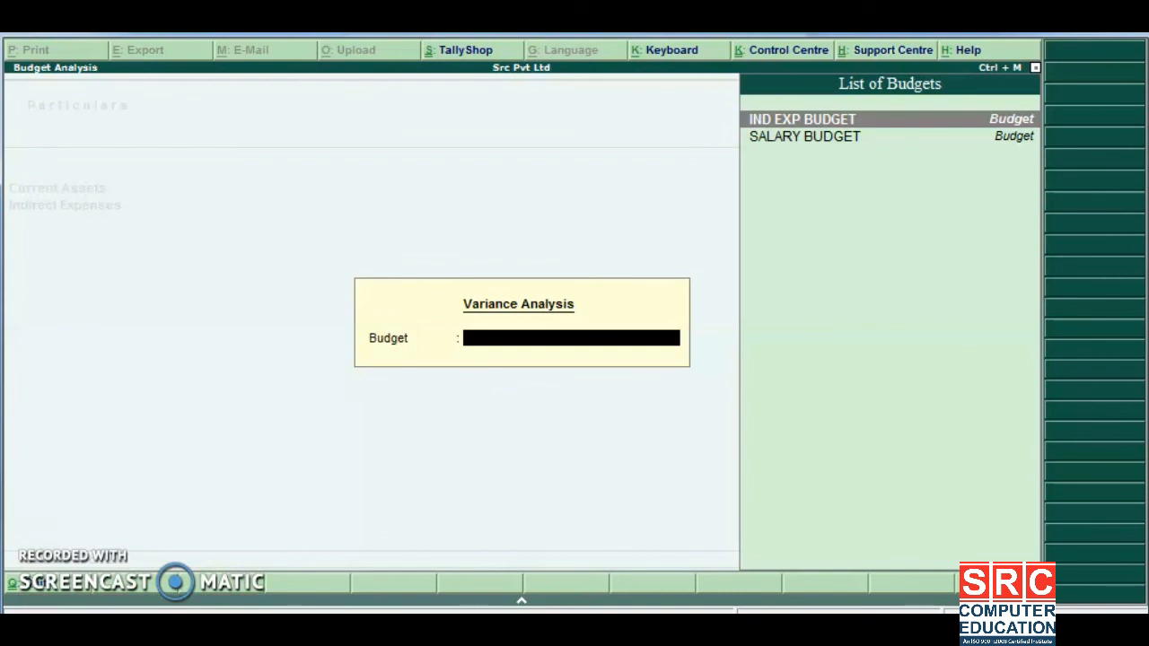
{"action": "key", "text": "Return"}
{"action": "key", "text": "Right"}
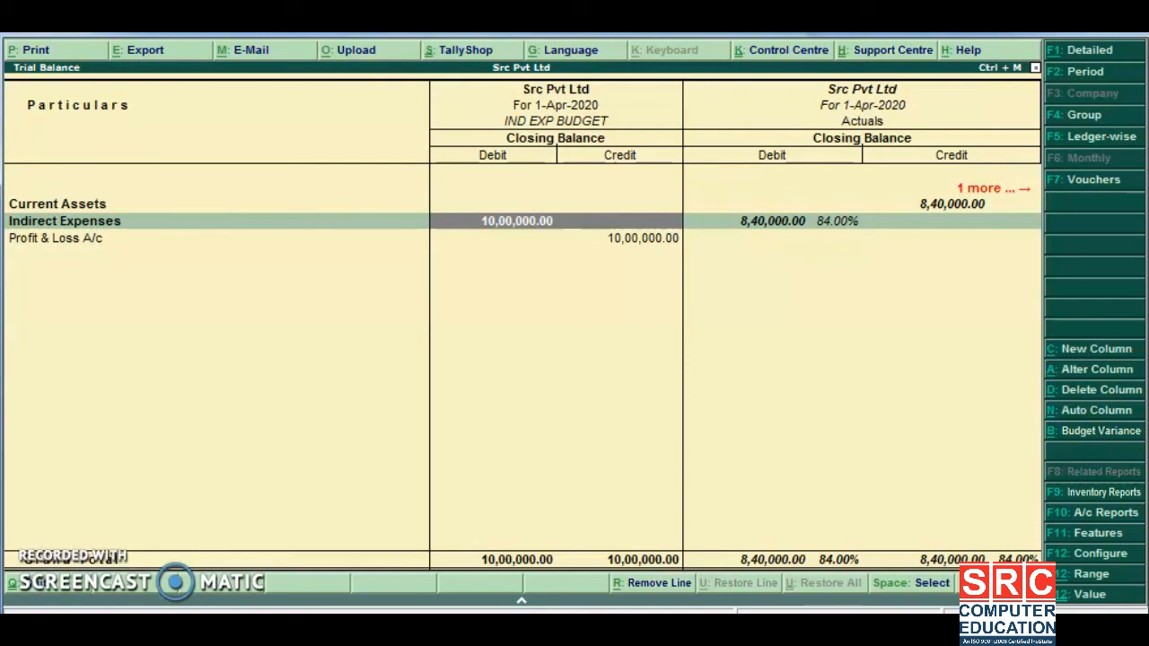
{"action": "key", "text": "Right"}
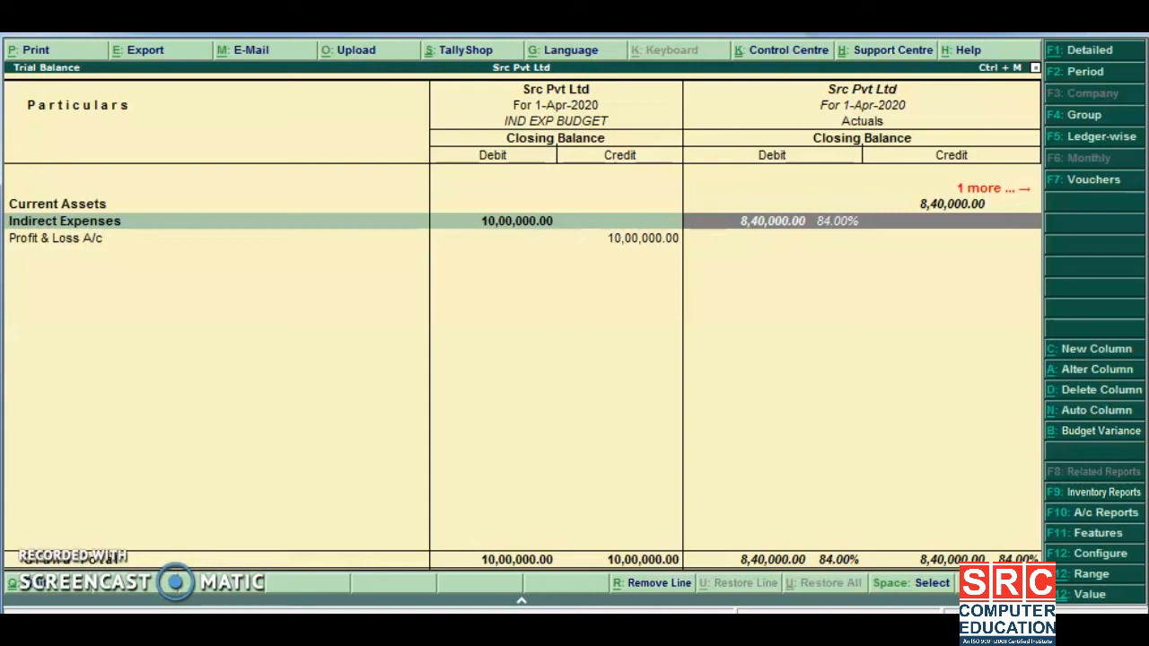
{"action": "key", "text": "Right"}
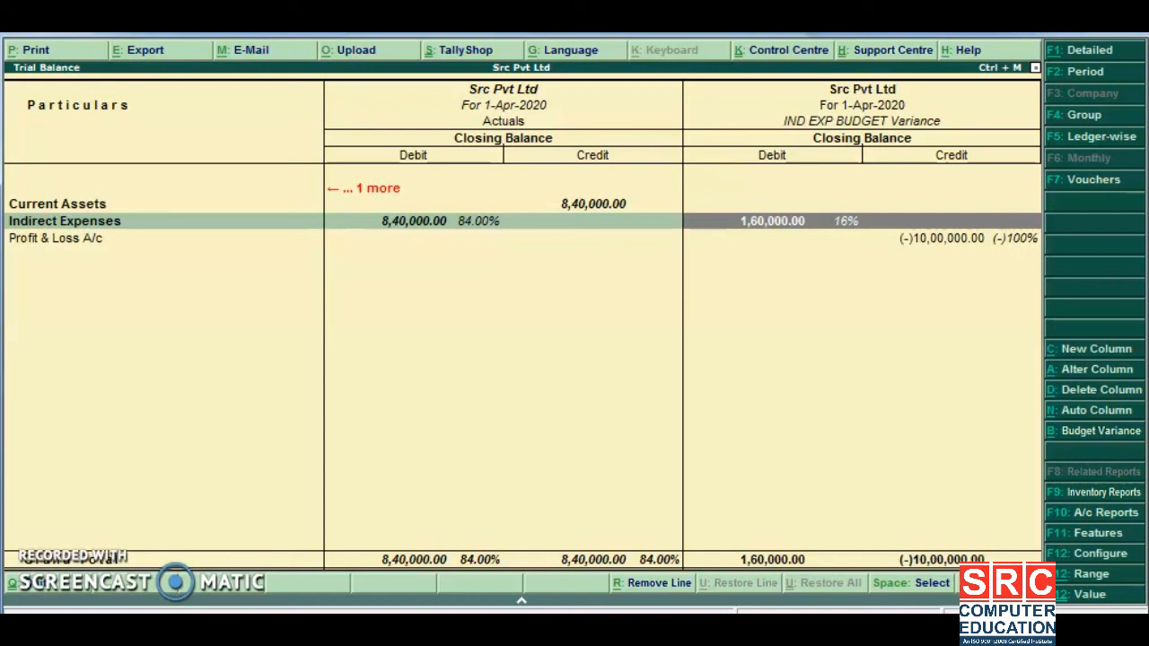
{"action": "key", "text": "Escape"}
{"action": "key", "text": "Escape"}
{"action": "key", "text": "Escape"}
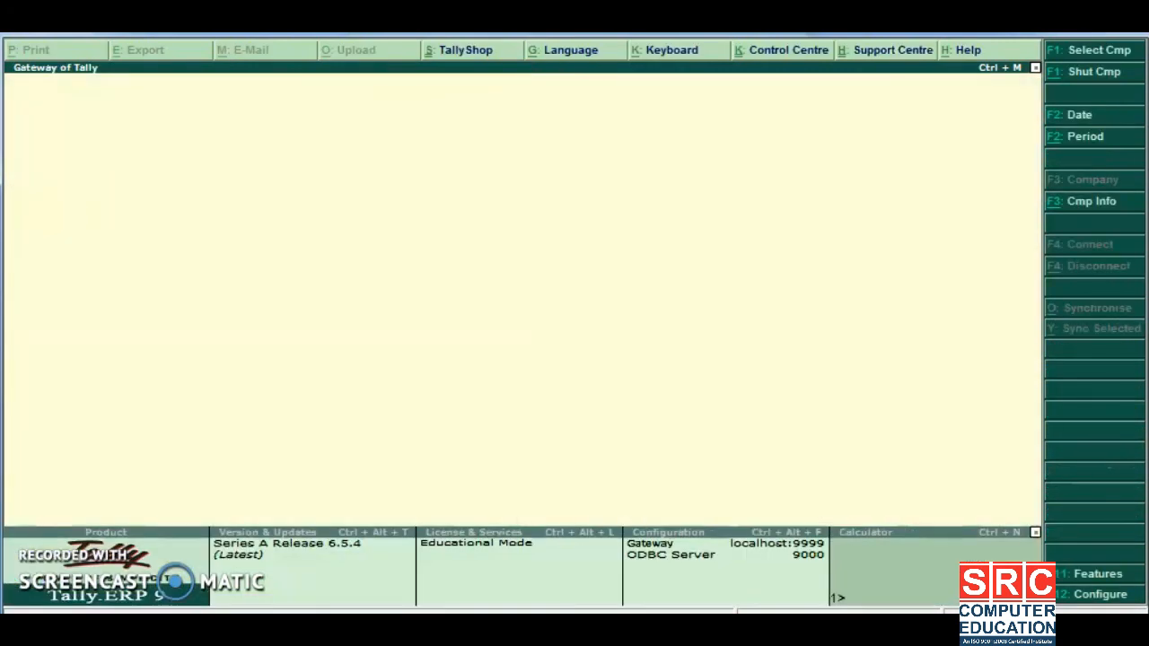
{"action": "key", "text": "Escape"}
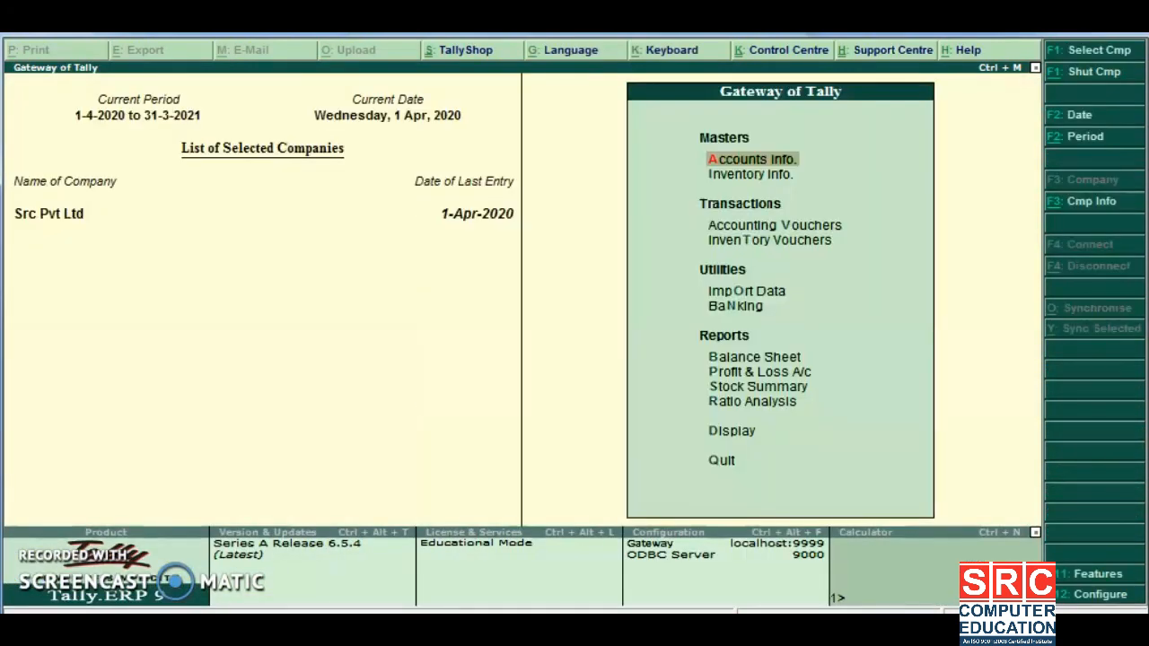
{"action": "key", "text": "Return"}
{"action": "key", "text": "Down"}
{"action": "key", "text": "Down"}
{"action": "key", "text": "Return"}
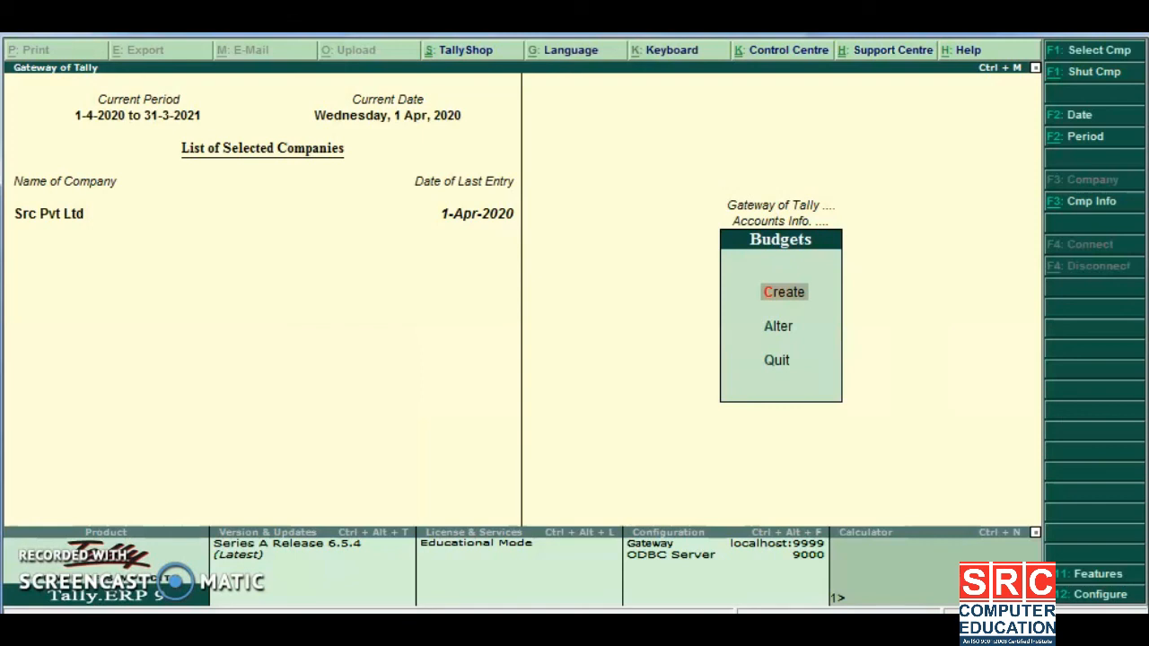
{"action": "key", "text": "Return"}
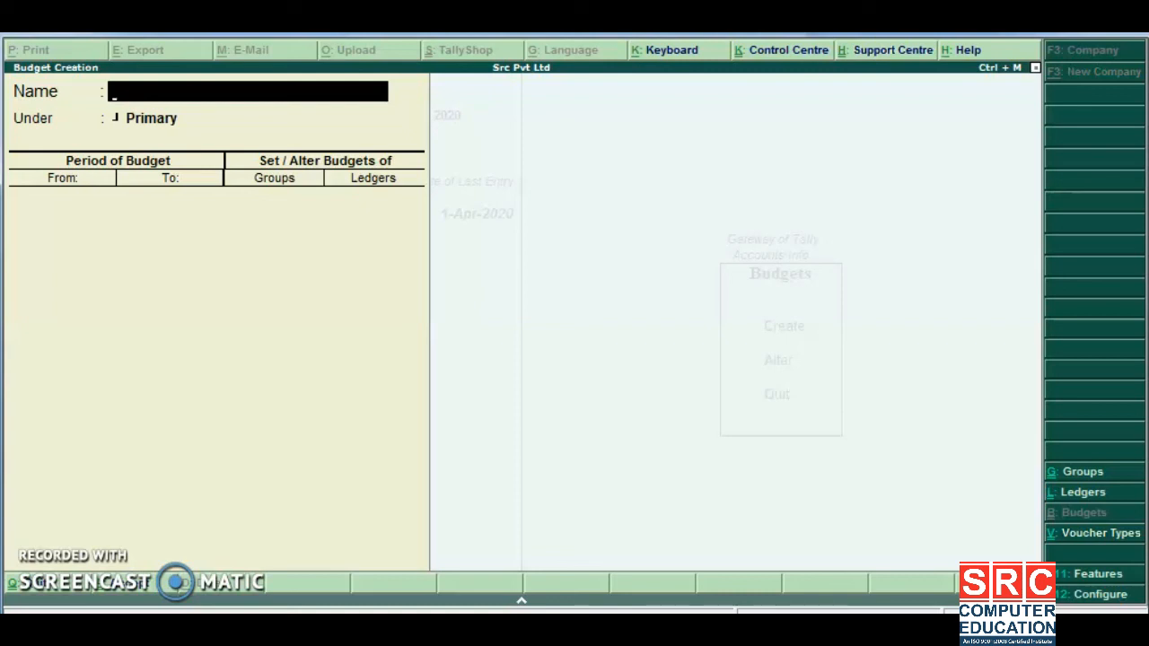
{"action": "key", "text": "Escape"}
{"action": "key", "text": "Return"}
{"action": "key", "text": "Escape"}
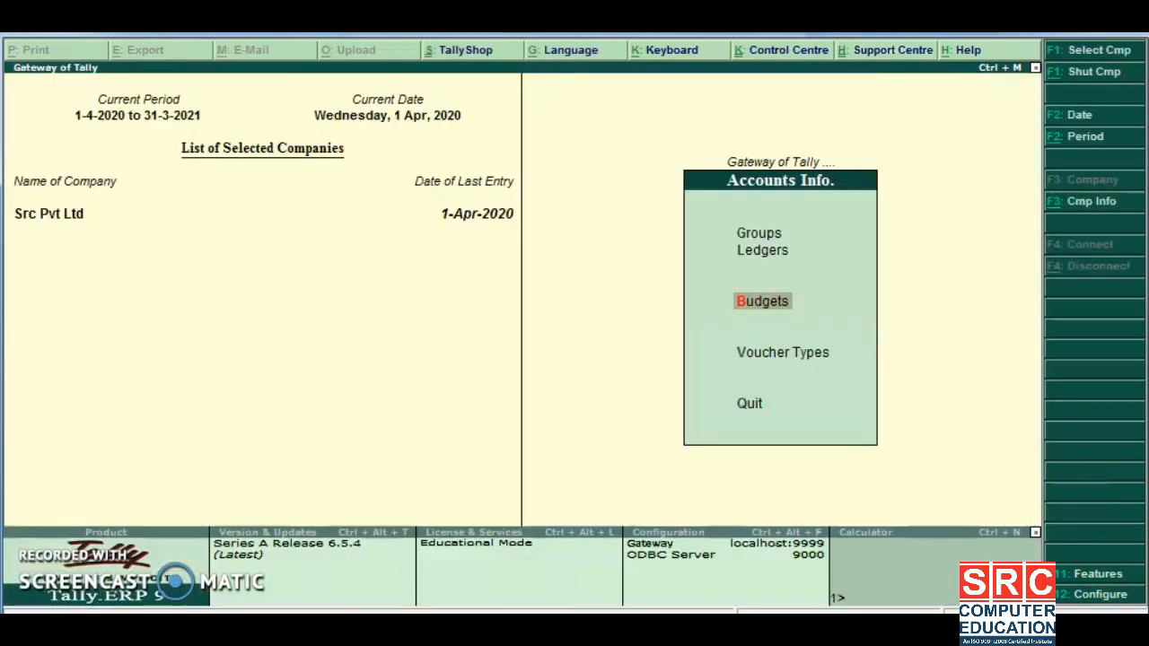
{"action": "key", "text": "Escape"}
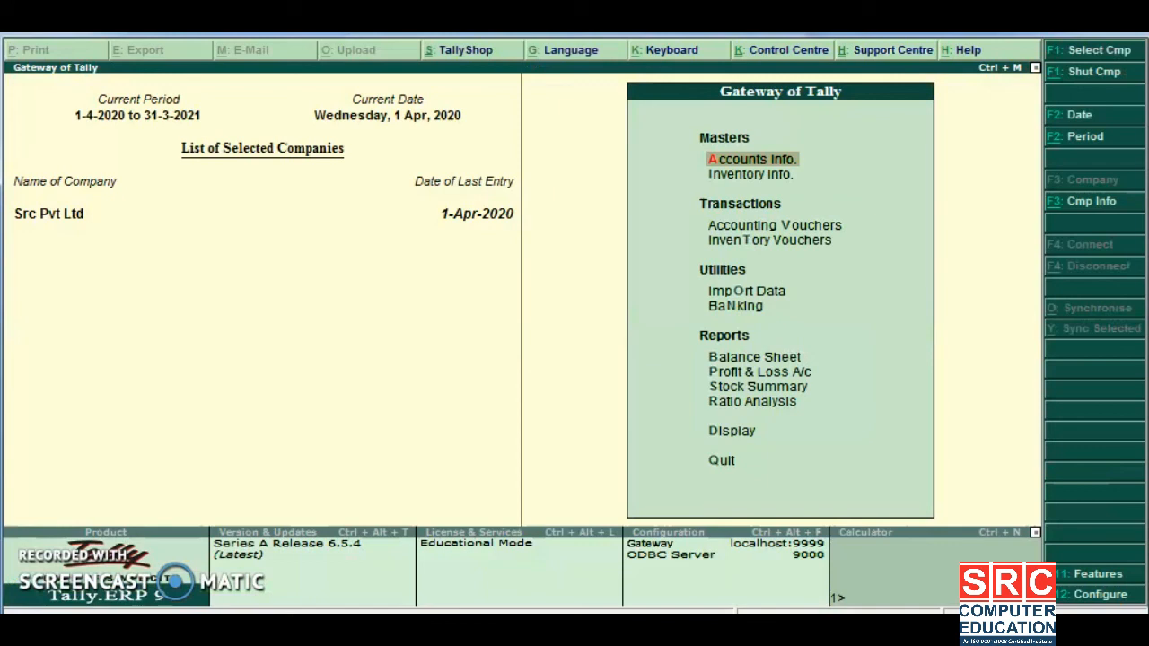